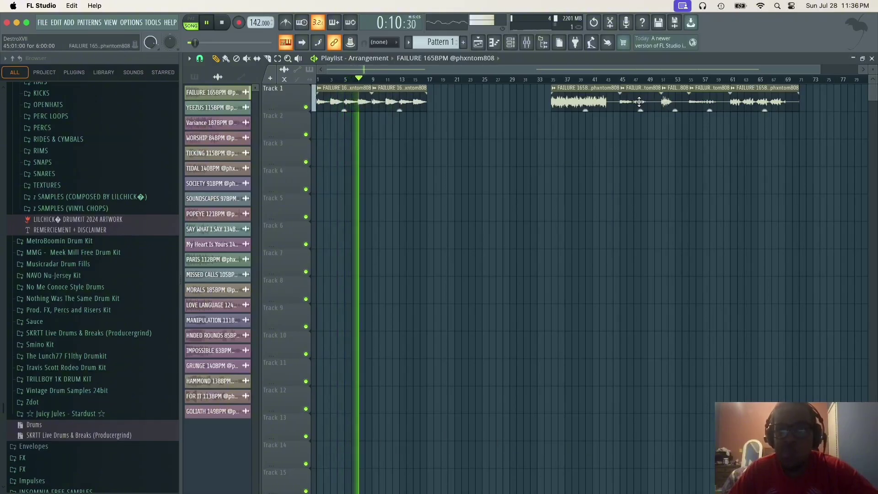
Layer the chopped FAILURE sample under the intro, with one piece on Track 2 at bar 9 and the following piece on Track 3
{"action": "left_click_drag", "start_coordinate": [483, 122], "coordinate": [399, 141]}
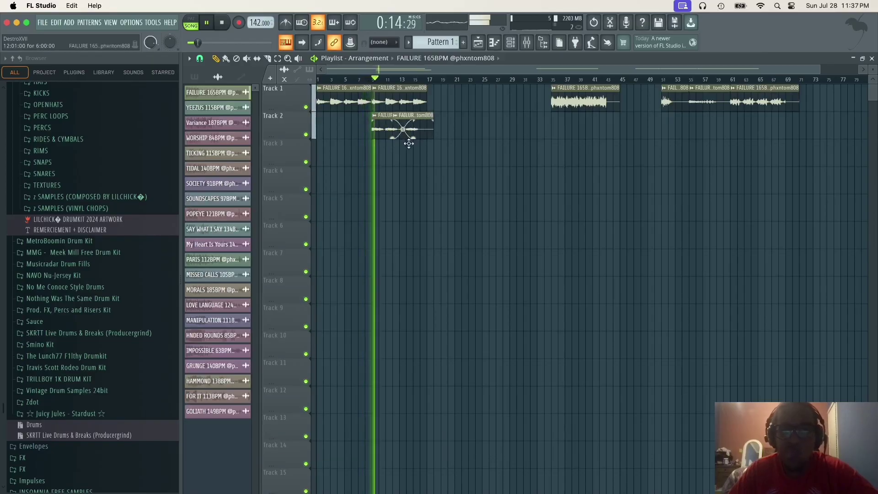
{"action": "left_click_drag", "start_coordinate": [408, 144], "coordinate": [412, 157]}
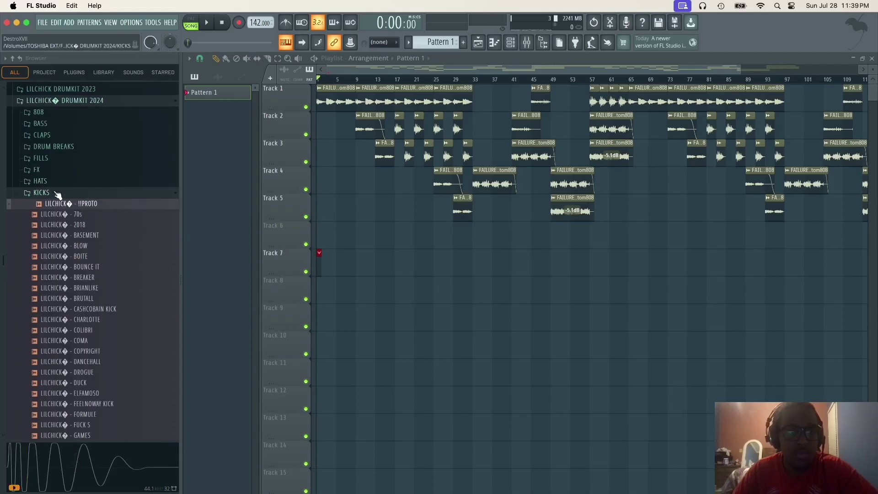
Audition samples in the drum kit's HATS folder and add the CAST hat as a new channel
{"action": "left_click", "coordinate": [55, 193]}
{"action": "left_click", "coordinate": [55, 182]}
{"action": "left_click", "coordinate": [58, 204]}
{"action": "left_click", "coordinate": [68, 183]}
{"action": "left_click", "coordinate": [72, 176]}
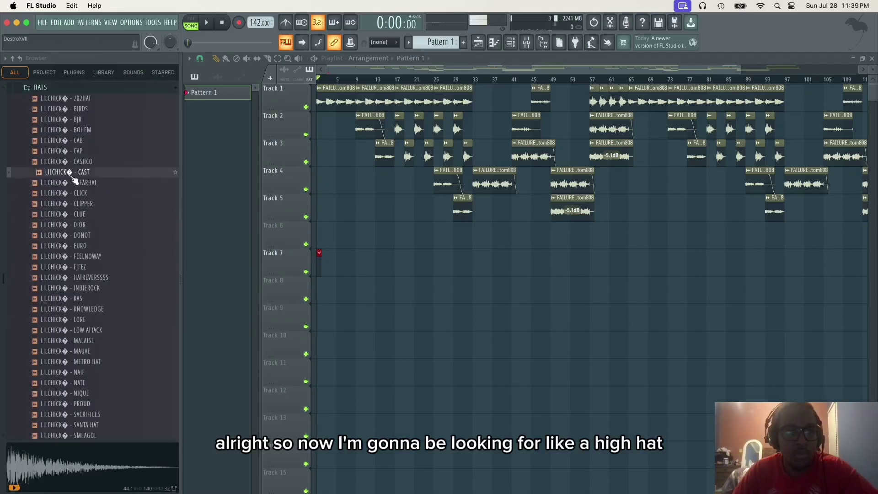
{"action": "left_click", "coordinate": [76, 152]}
{"action": "left_click", "coordinate": [77, 142]}
{"action": "left_click", "coordinate": [78, 172]}
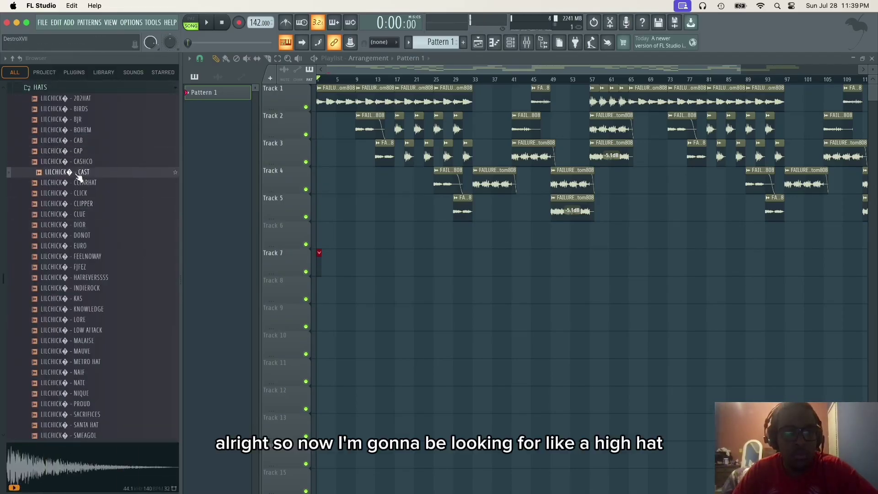
{"action": "left_click_drag", "start_coordinate": [79, 177], "coordinate": [507, 43]}
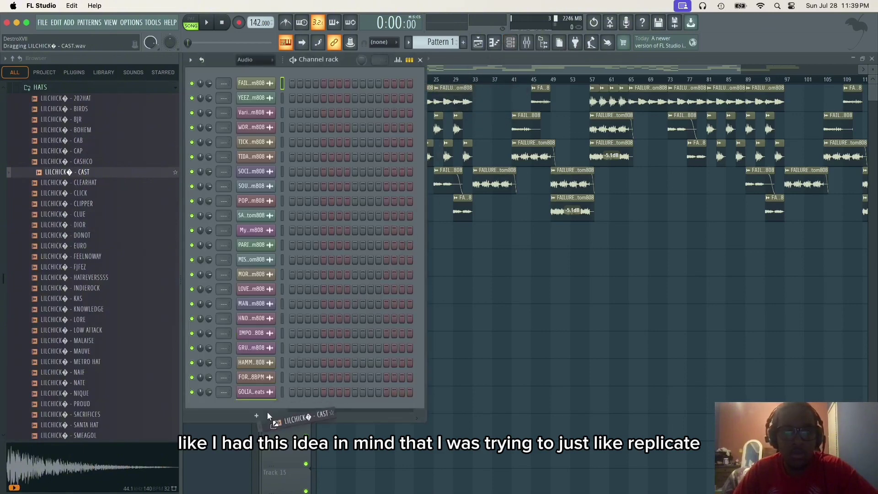
{"action": "left_click_drag", "start_coordinate": [267, 414], "coordinate": [289, 390]}
Start the CAST hi-hat pattern in the piano roll with C5 notes from the beginning of bar 1
{"action": "left_click", "coordinate": [496, 44]}
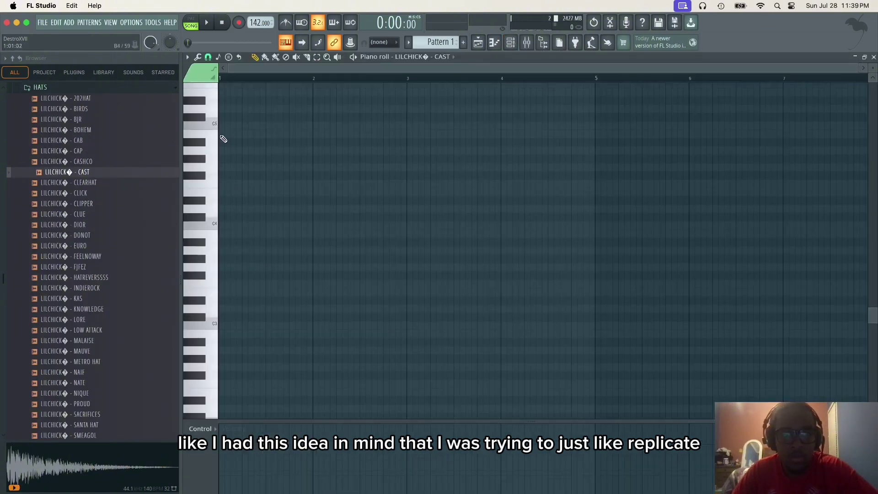
{"action": "left_click", "coordinate": [222, 134]}
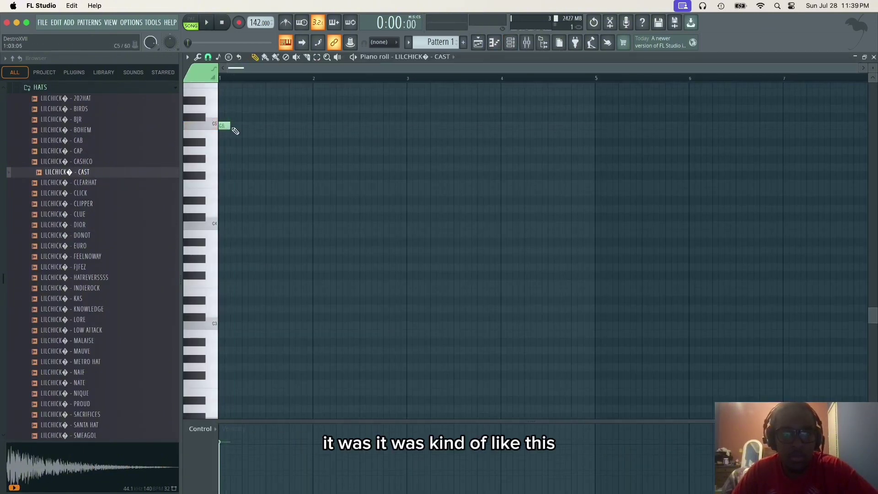
{"action": "key", "text": "space"}
{"action": "key", "text": "space"}
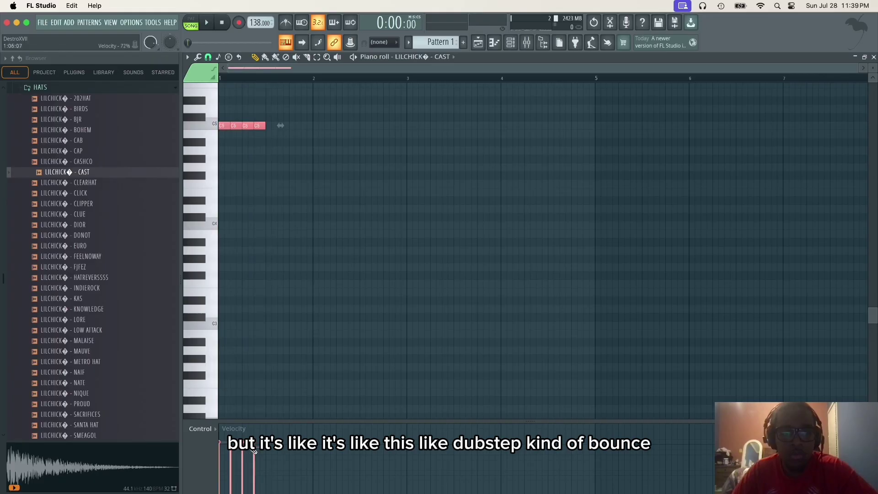
Add a second group of C5 hats from the end of bar 1 into bar 2, leaving a gap after the first four notes
{"action": "key", "text": "space"}
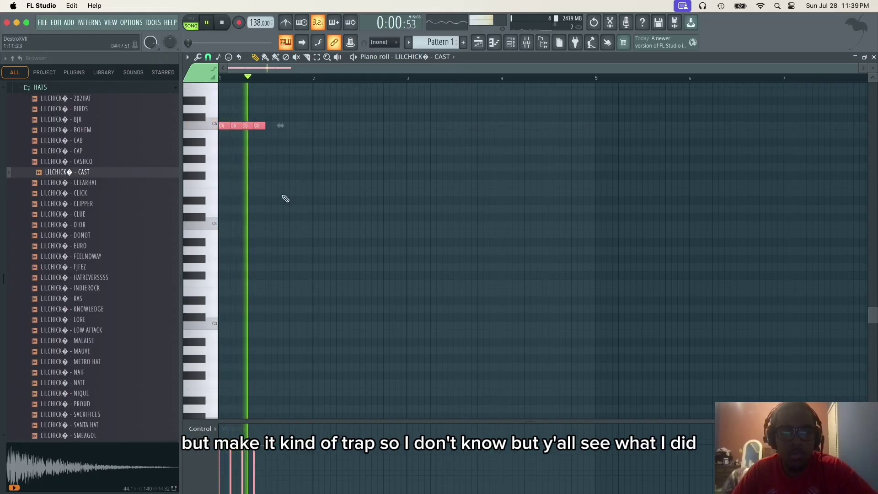
{"action": "key", "text": "space"}
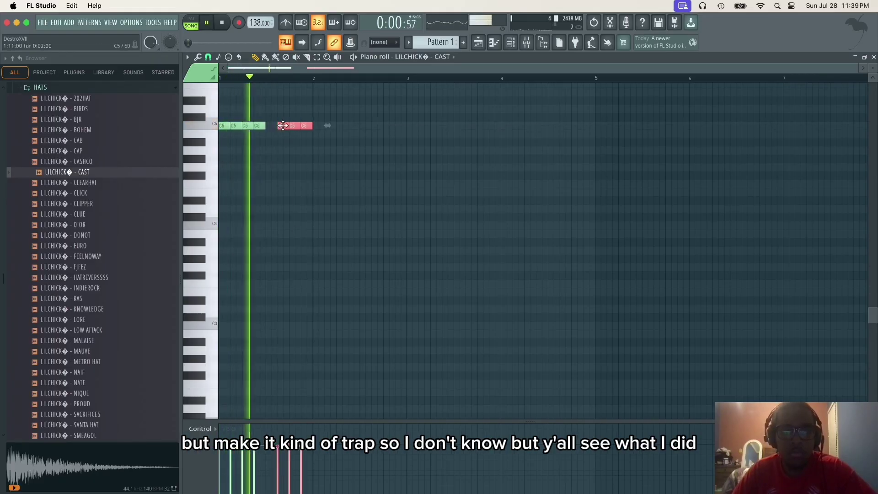
{"action": "key", "text": "space"}
{"action": "key", "text": "space"}
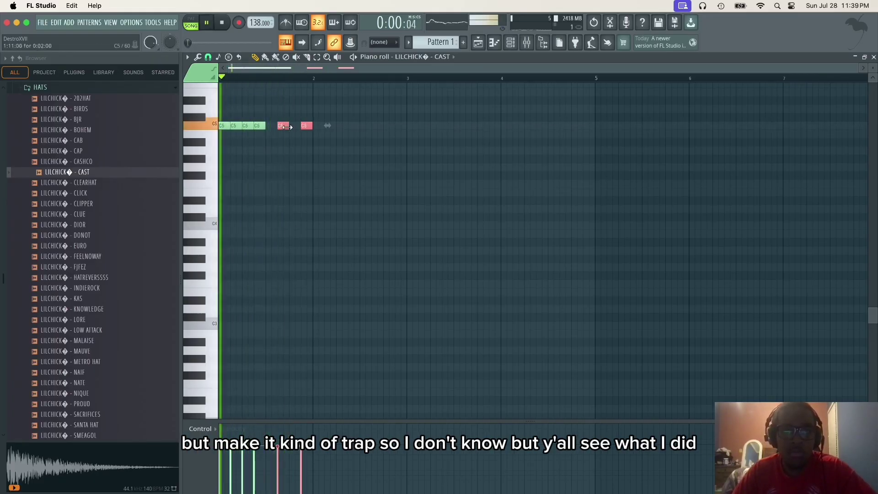
{"action": "right_click", "coordinate": [281, 126]}
{"action": "key", "text": "space"}
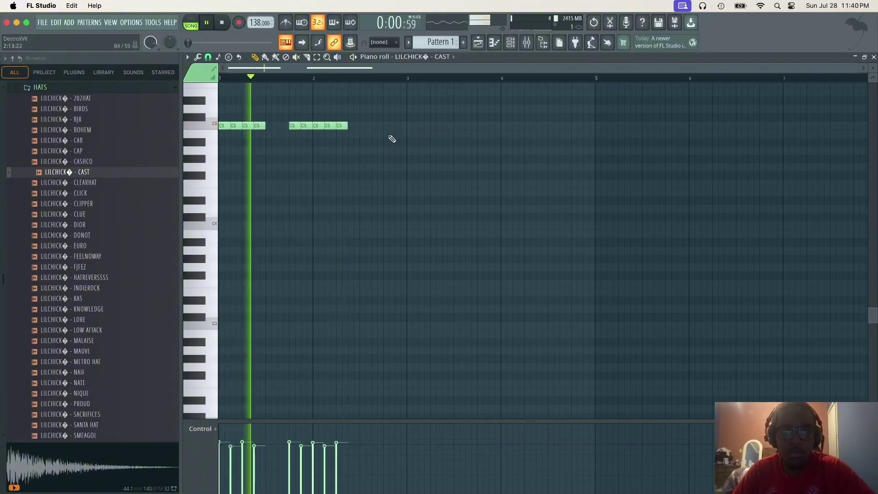
Duplicate the whole two-bar hi-hat pattern so it repeats from bar 3
{"action": "key", "text": "ctrl+a"}
{"action": "key", "text": "ctrl+b"}
{"action": "key", "text": "space"}
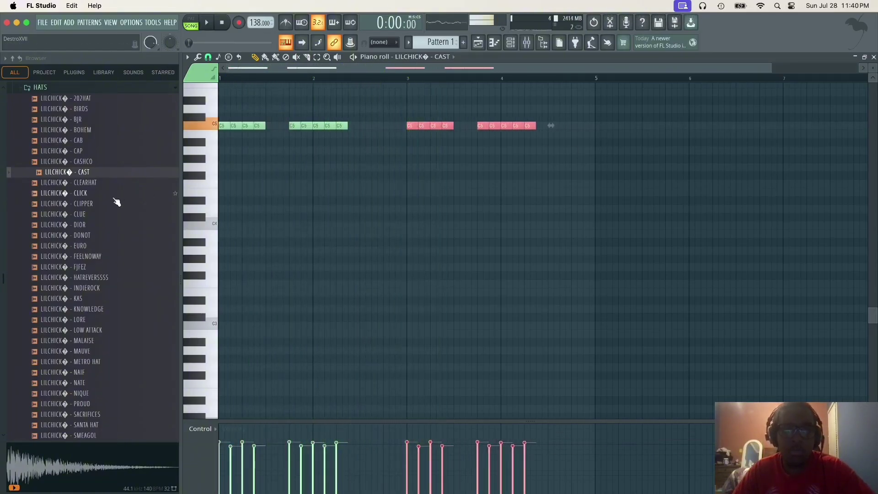
Audition snare samples in the drum kit and load the RAZ snare as a new channel
{"action": "scroll", "coordinate": [98, 301], "scroll_direction": "down", "scroll_amount": 10}
{"action": "scroll", "coordinate": [101, 323], "scroll_direction": "down", "scroll_amount": 8}
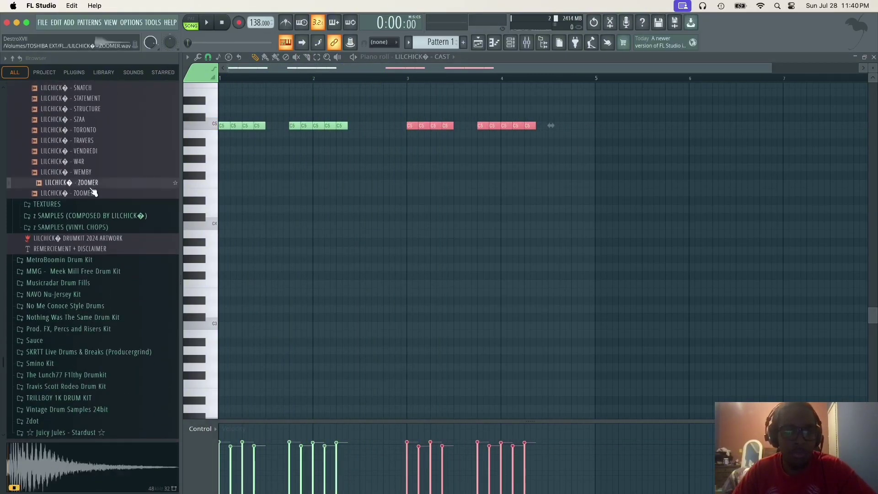
{"action": "left_click", "coordinate": [93, 172]}
{"action": "left_click", "coordinate": [92, 161]}
{"action": "left_click", "coordinate": [93, 150]}
{"action": "left_click", "coordinate": [93, 140]}
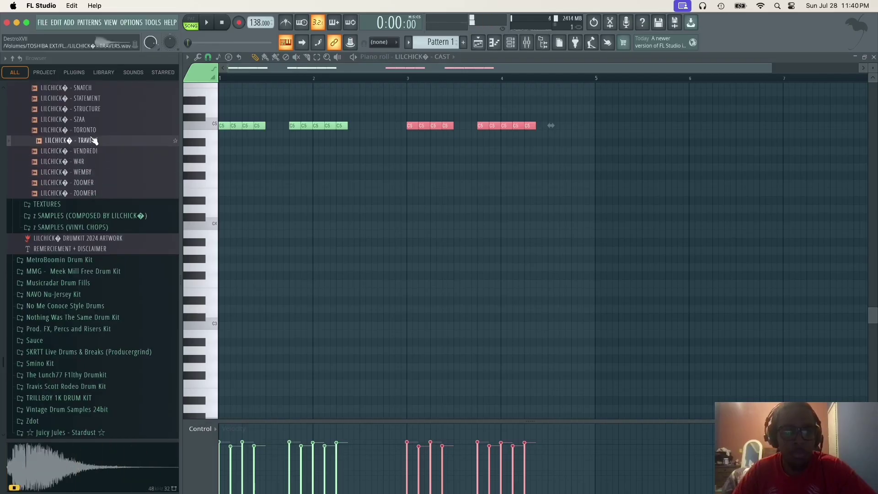
{"action": "key", "text": "space"}
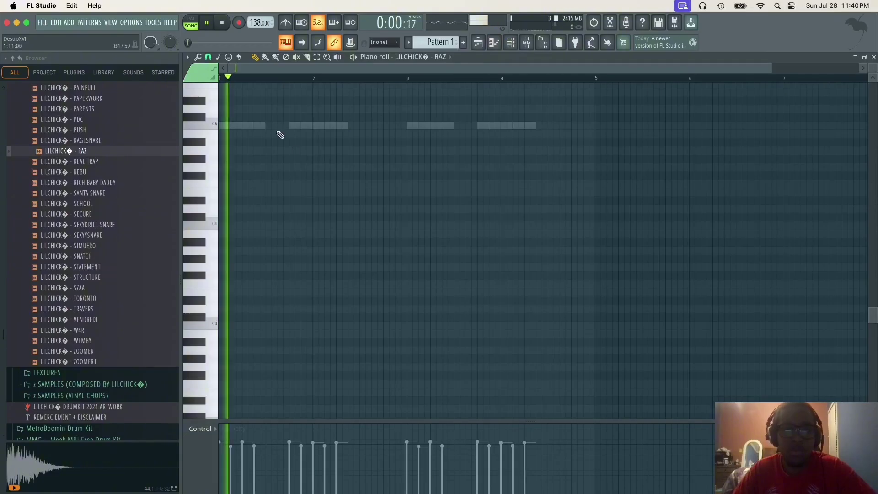
Place a C5 RAZ snare hit on the third beat of each of bars 1 to 4
{"action": "key", "text": "space"}
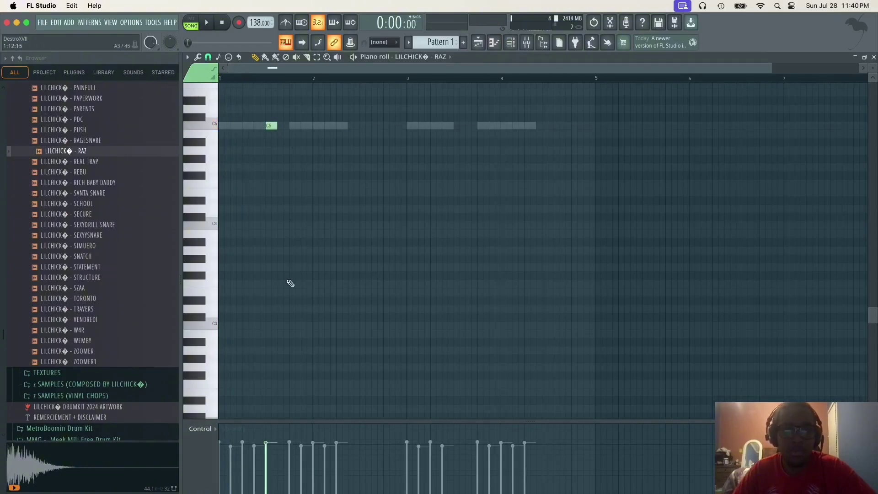
{"action": "key", "text": "space"}
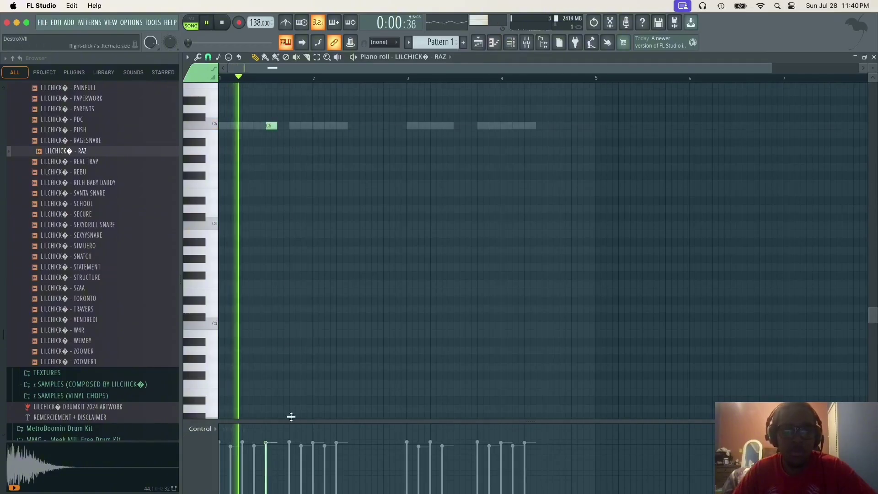
{"action": "left_click", "coordinate": [364, 126]}
{"action": "left_click", "coordinate": [458, 125]}
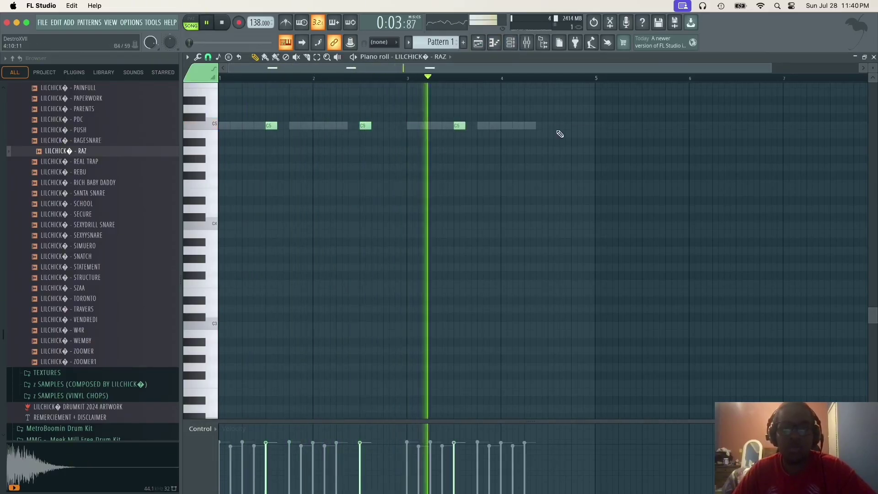
{"action": "left_click", "coordinate": [551, 126]}
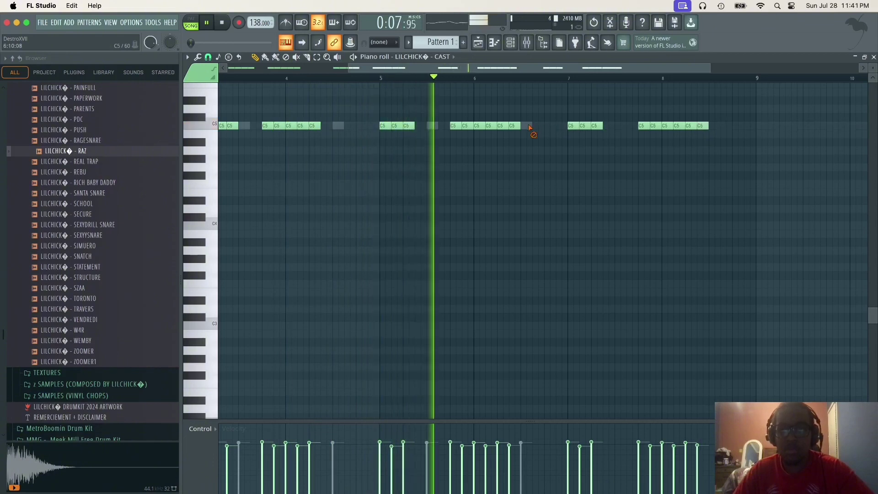
Switch back to the RAZ snare notes and add C5 hits on beat 3 of bars 7 and 8, plus one near bar 8's end
{"action": "double_click", "coordinate": [529, 127]}
{"action": "left_click", "coordinate": [615, 126]}
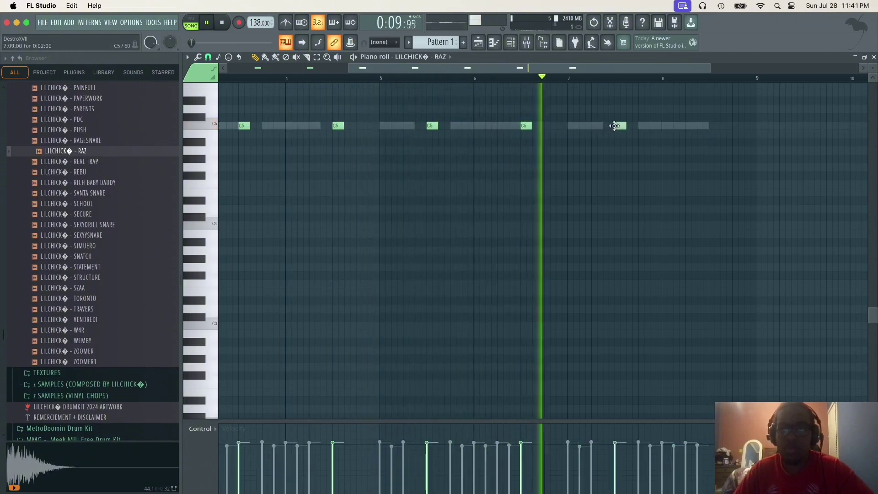
{"action": "left_click", "coordinate": [713, 126]}
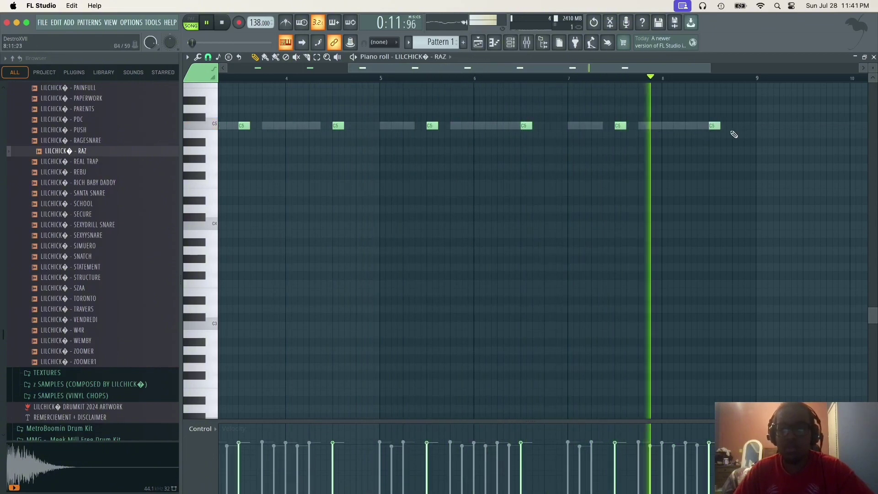
{"action": "left_click", "coordinate": [746, 126]}
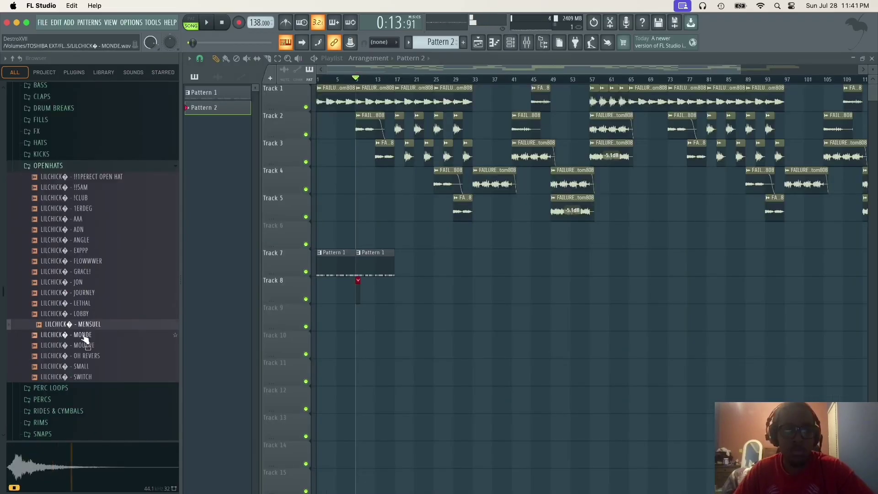
Audition the open hats in the OPENHATS folder, including MOUCHE, OH REVERS, SMALL, GRACE! and FLOWWWER
{"action": "left_click", "coordinate": [85, 345]}
{"action": "left_click", "coordinate": [87, 356]}
{"action": "left_click", "coordinate": [87, 366]}
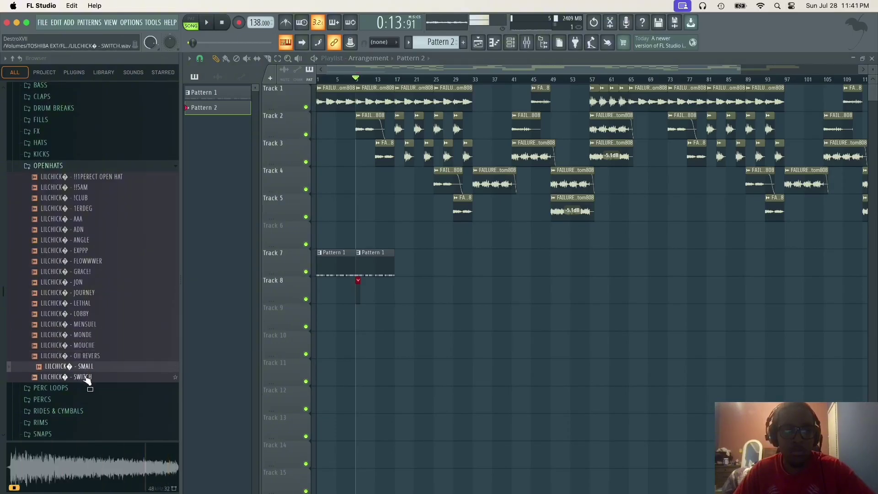
{"action": "left_click", "coordinate": [86, 369]}
{"action": "left_click", "coordinate": [100, 273]}
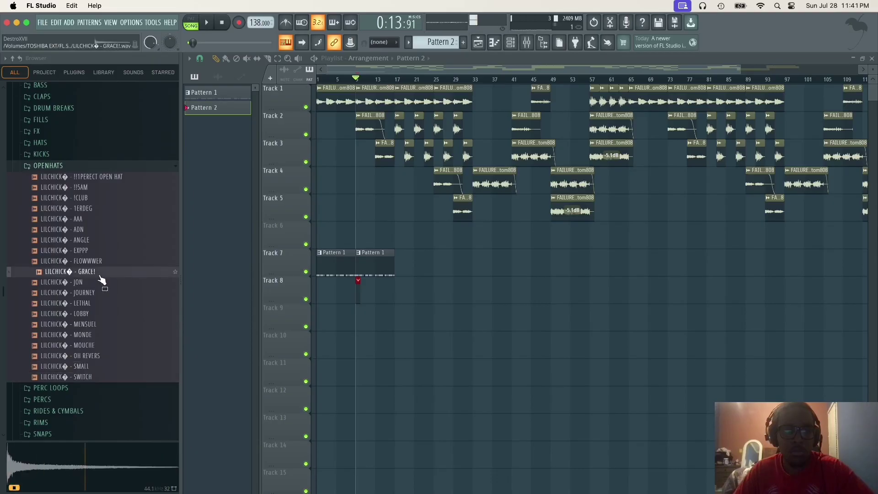
{"action": "left_click", "coordinate": [99, 262]}
Load the GRACE! open hat as a channel in Pattern 2 and place single C5 hits in bars 1 to 4
{"action": "left_click", "coordinate": [98, 272]}
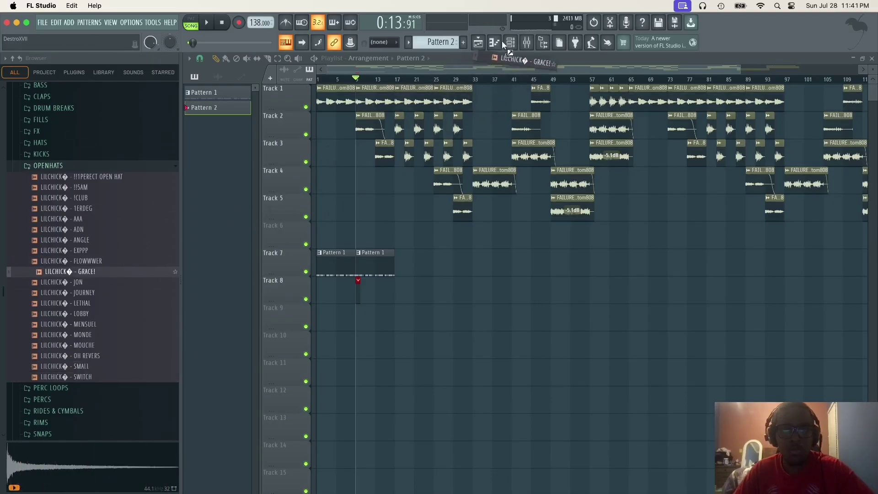
{"action": "left_click_drag", "start_coordinate": [503, 44], "coordinate": [509, 43]}
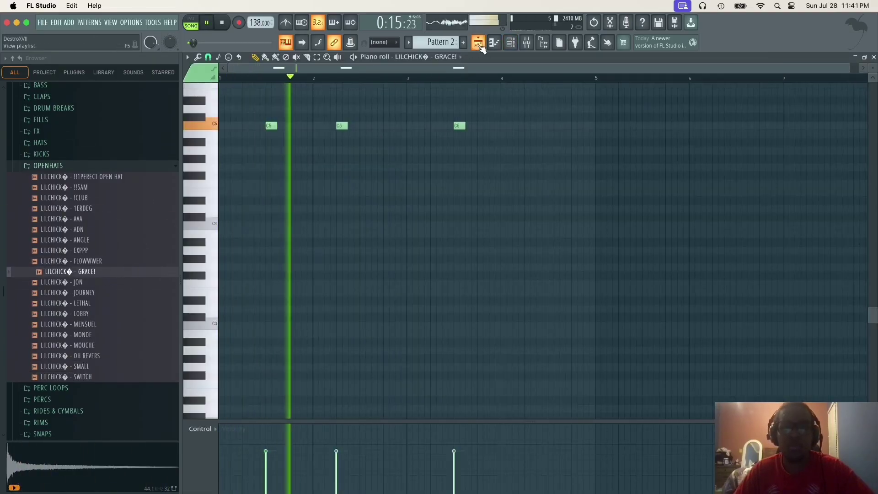
{"action": "left_click", "coordinate": [552, 127]}
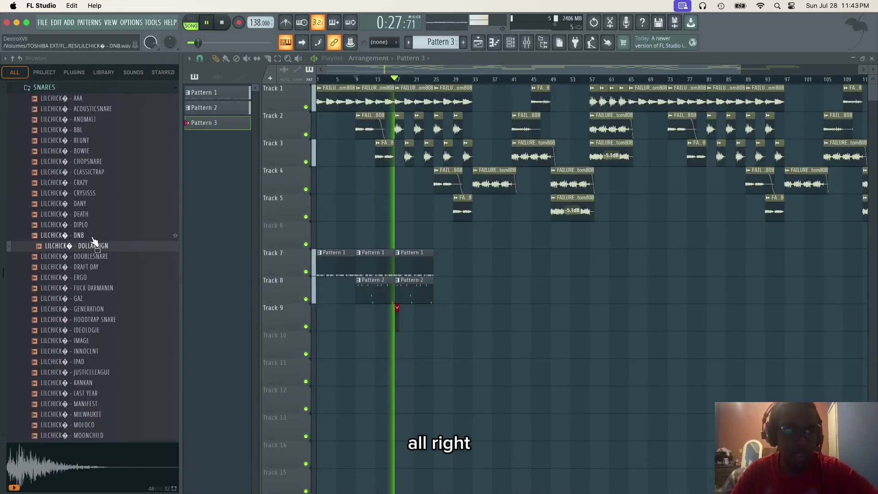
Stop playback, audition accent snares in the SNARES folder, and load the BBL snare as a channel for Pattern 3
{"action": "key", "text": "space"}
{"action": "left_click", "coordinate": [93, 235]}
{"action": "left_click", "coordinate": [93, 225]}
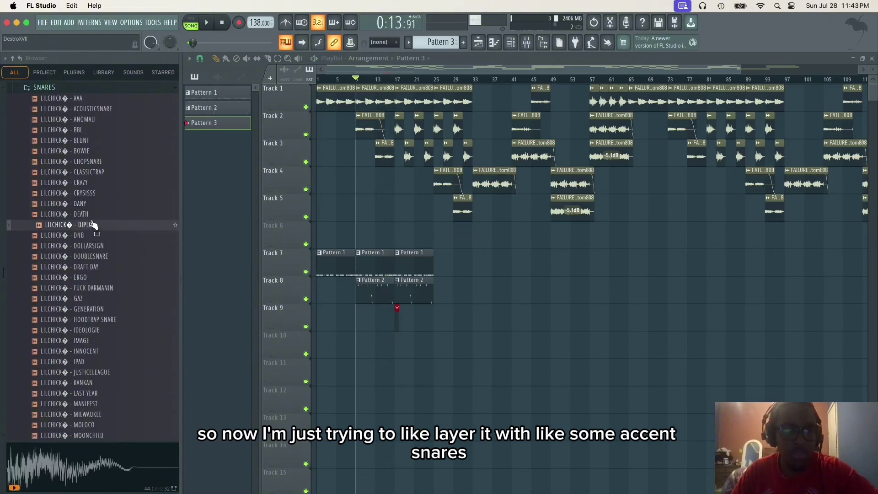
{"action": "left_click", "coordinate": [94, 214]}
{"action": "left_click", "coordinate": [96, 203]}
{"action": "left_click", "coordinate": [96, 193]}
{"action": "left_click", "coordinate": [98, 172]}
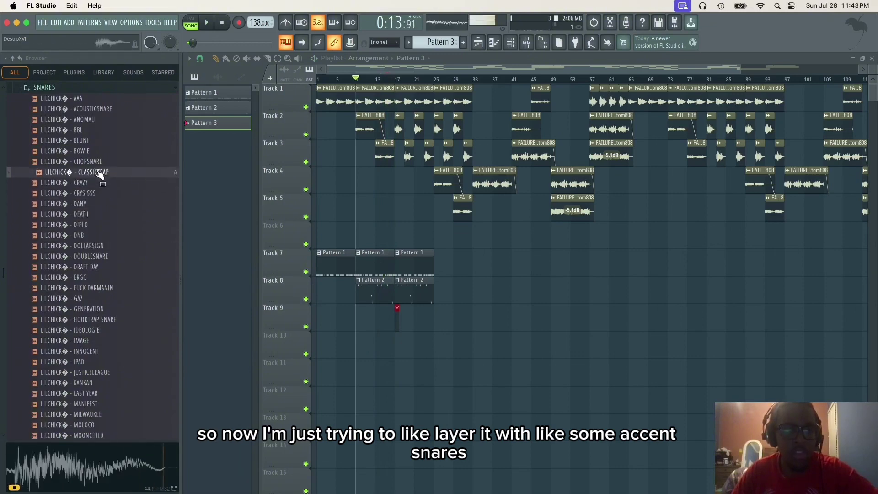
{"action": "left_click", "coordinate": [98, 161]}
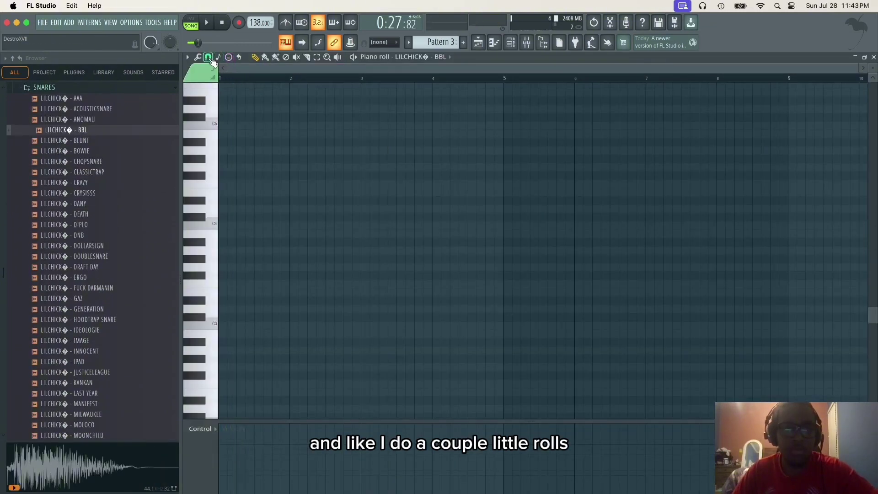
With snapping at 1/4 beat, paint a four-note C5 BBL snare roll at the end of bar 4 and taper its velocities downward
{"action": "left_click", "coordinate": [208, 58]}
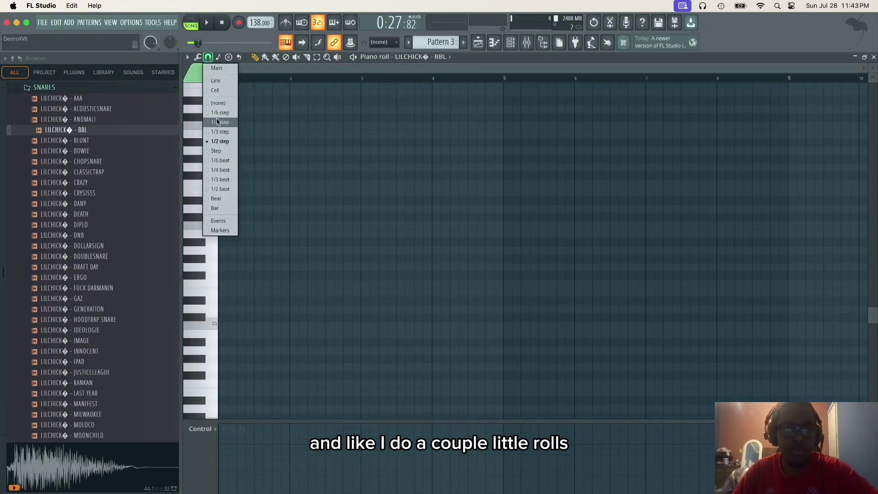
{"action": "left_click", "coordinate": [217, 170]}
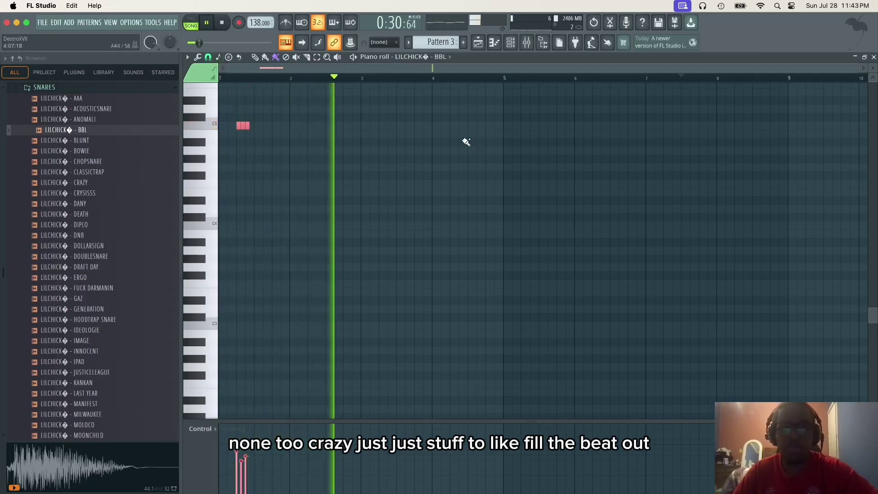
{"action": "left_click", "coordinate": [492, 127]}
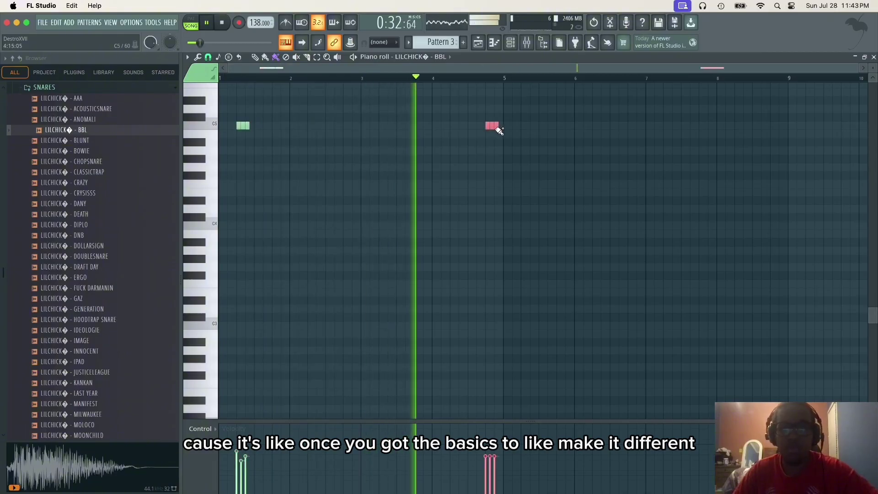
{"action": "left_click_drag", "start_coordinate": [496, 128], "coordinate": [502, 128]}
{"action": "left_click_drag", "start_coordinate": [486, 463], "coordinate": [501, 478]}
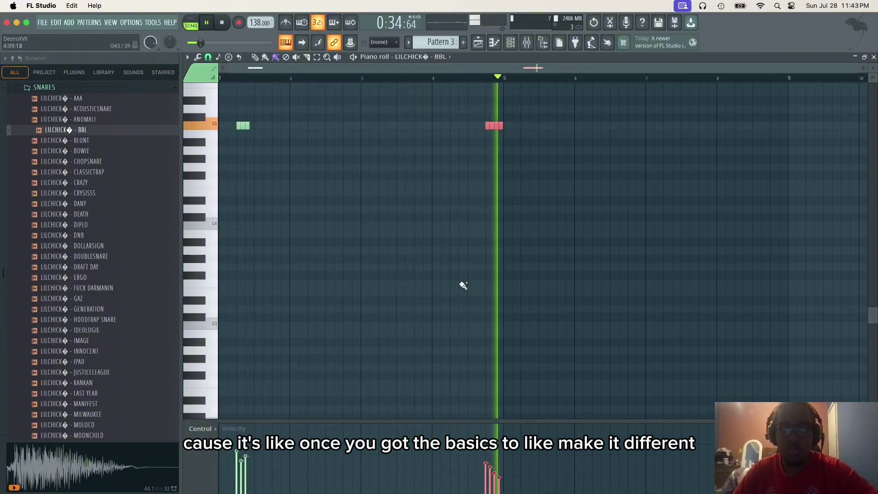
Delete the last note of the bar 4 BBL roll and place a copy of the three-note bar 1 roll late in bar 6
{"action": "right_click", "coordinate": [501, 128]}
{"action": "left_click", "coordinate": [255, 57]}
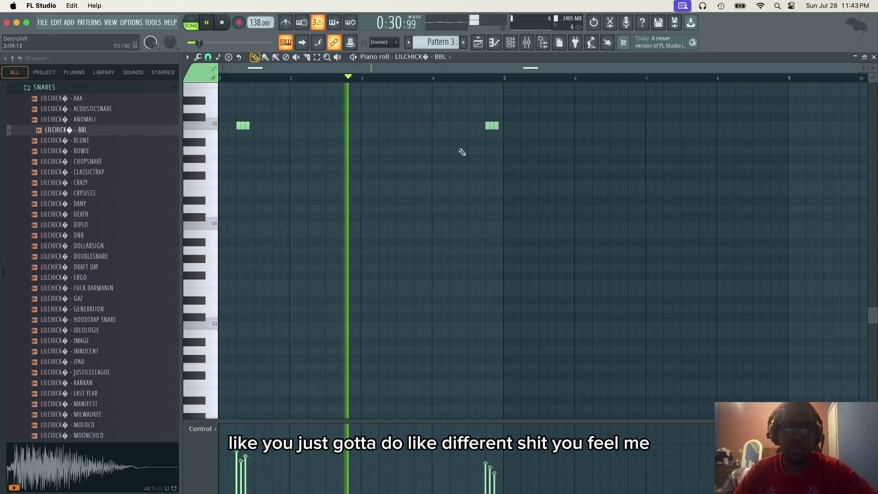
{"action": "left_click_drag", "start_coordinate": [540, 138], "coordinate": [634, 125]}
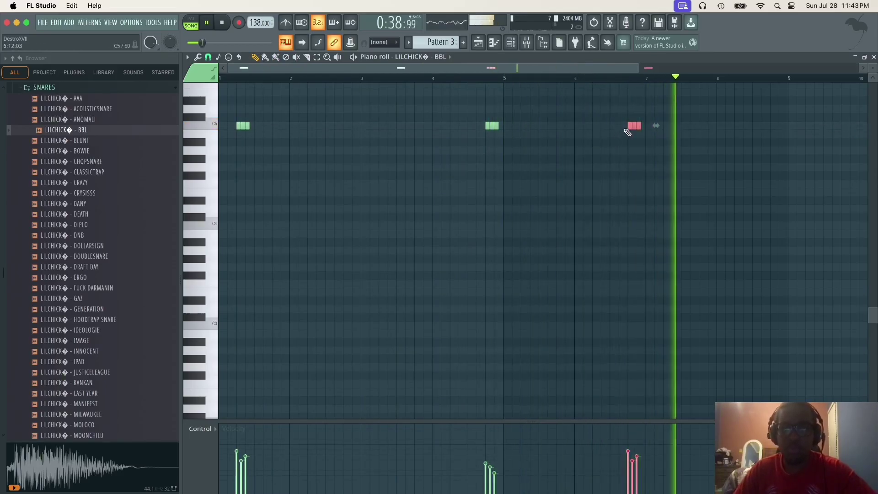
Thin the bar 6 snare roll to its last note and move the three-note roll from bar 10 into bar 8
{"action": "right_click", "coordinate": [629, 126]}
{"action": "key", "text": "space"}
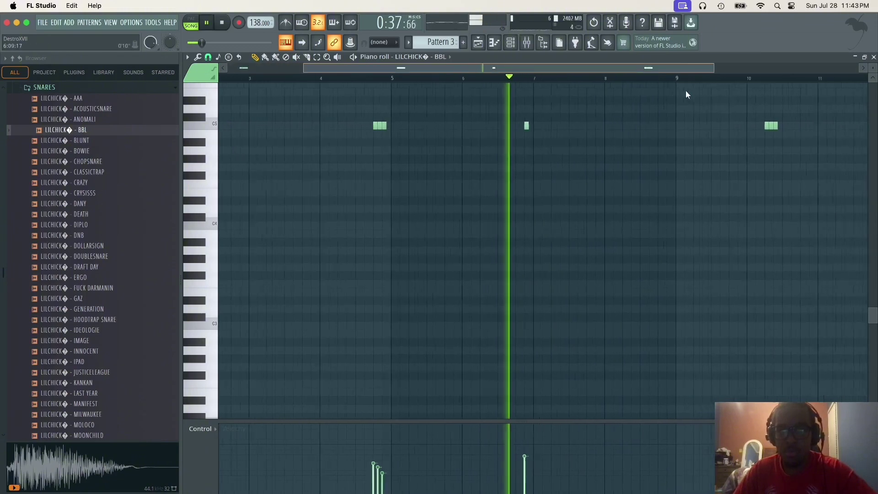
{"action": "left_click_drag", "start_coordinate": [777, 129], "coordinate": [619, 132]}
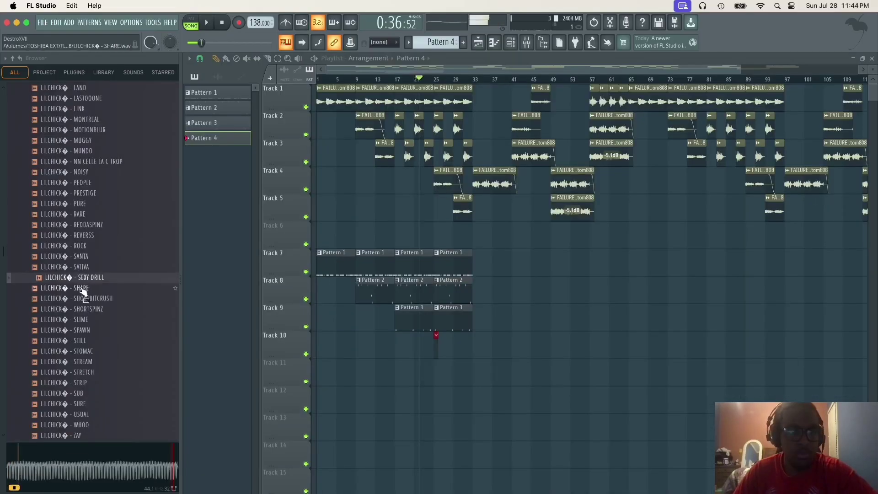
Audition the 808 samples from SHORTSPINZ through SLIME, SPAWN, STILL and STOMAC to STREAM
{"action": "left_click", "coordinate": [84, 309]}
{"action": "left_click", "coordinate": [85, 320]}
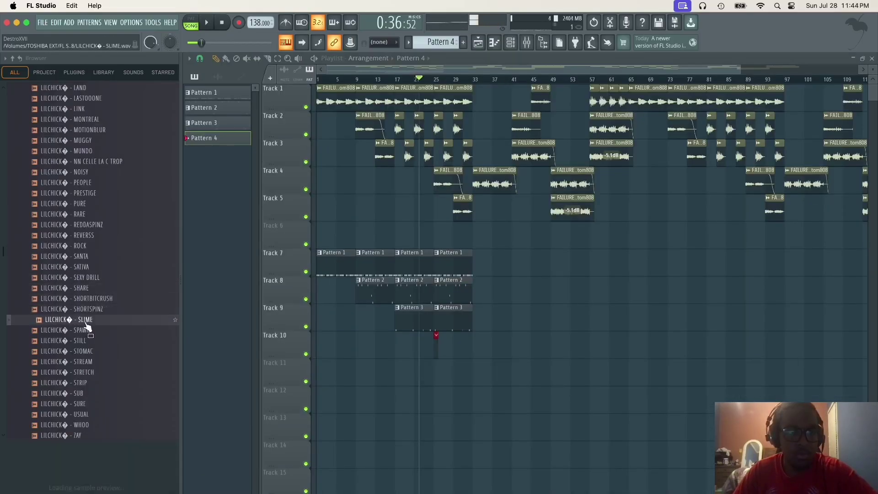
{"action": "left_click", "coordinate": [87, 330]}
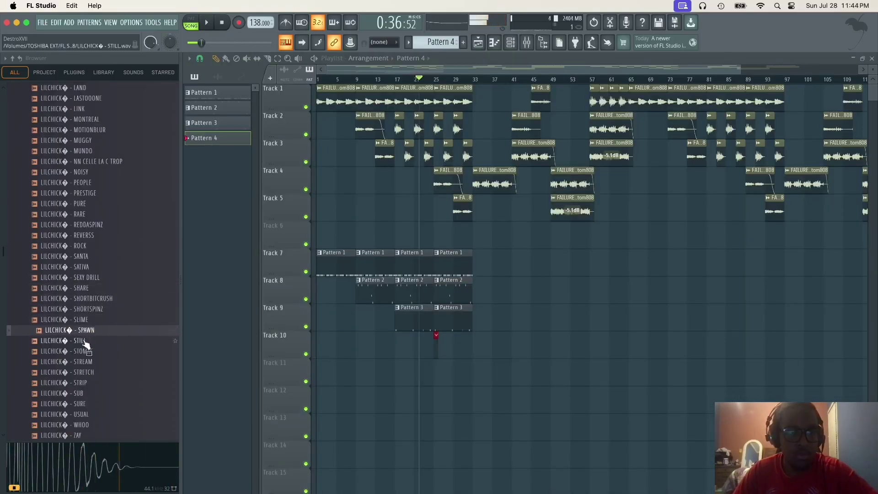
{"action": "left_click", "coordinate": [85, 344]}
{"action": "left_click", "coordinate": [85, 322]}
{"action": "left_click", "coordinate": [87, 342]}
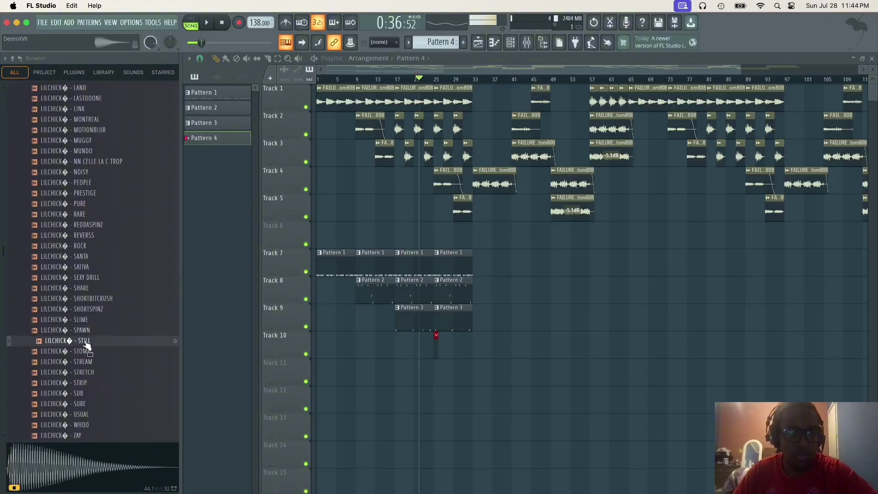
{"action": "left_click", "coordinate": [85, 354]}
{"action": "left_click", "coordinate": [85, 361]}
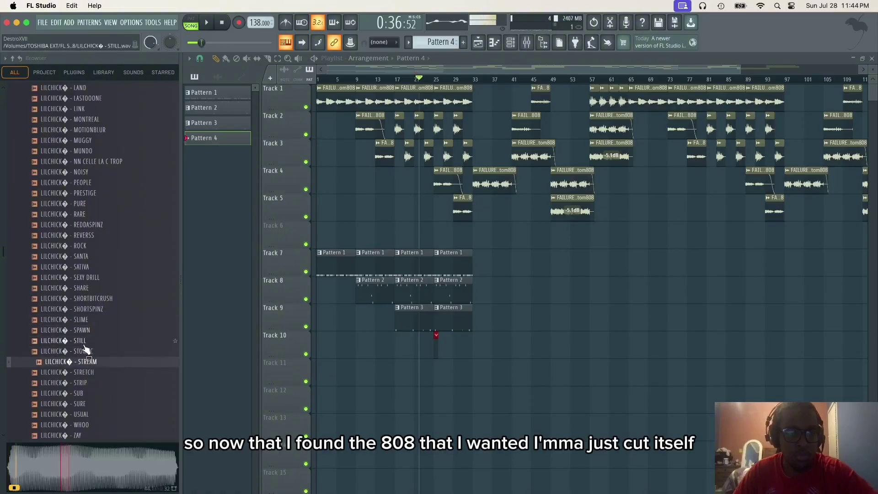
Load the STILL 808 as a channel for Pattern 4, set it to cut itself, and open its sampler settings
{"action": "left_click_drag", "start_coordinate": [84, 343], "coordinate": [272, 171]}
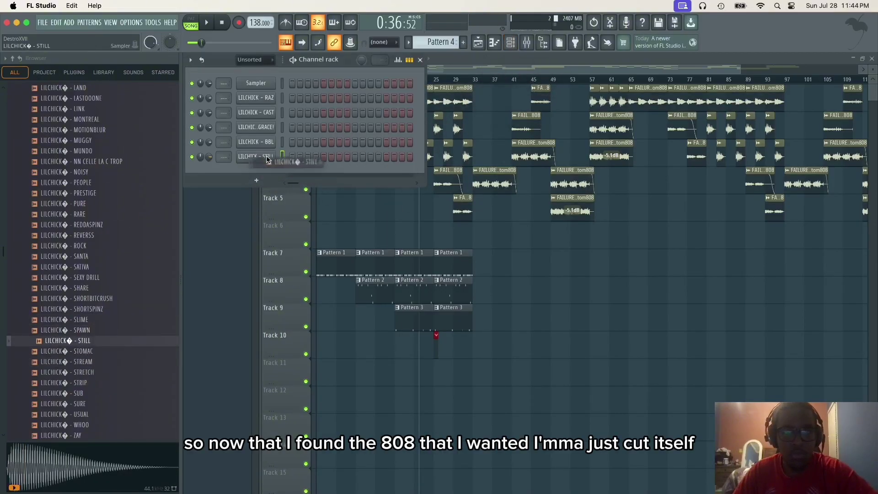
{"action": "right_click", "coordinate": [266, 156]}
{"action": "left_click", "coordinate": [315, 220]}
{"action": "left_click", "coordinate": [272, 159]}
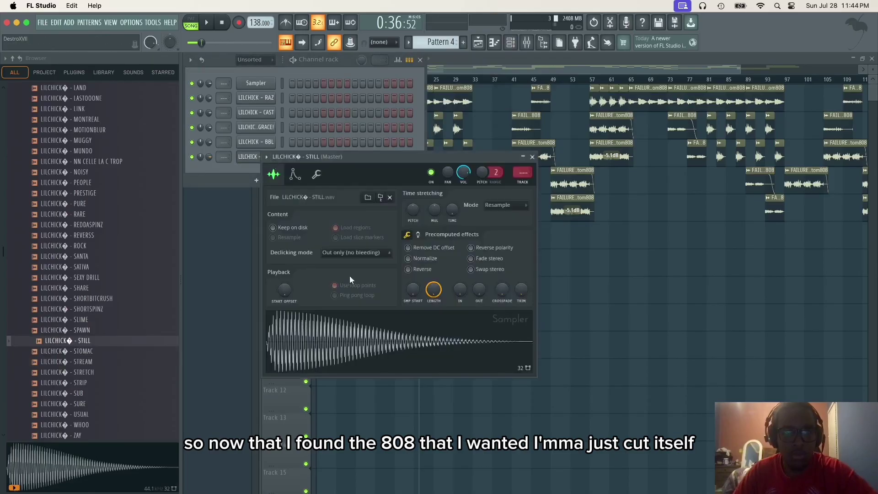
Open the STILL piano roll and place two A6 notes in bar 1, one on the downbeat and one near mid-bar
{"action": "left_click", "coordinate": [492, 43]}
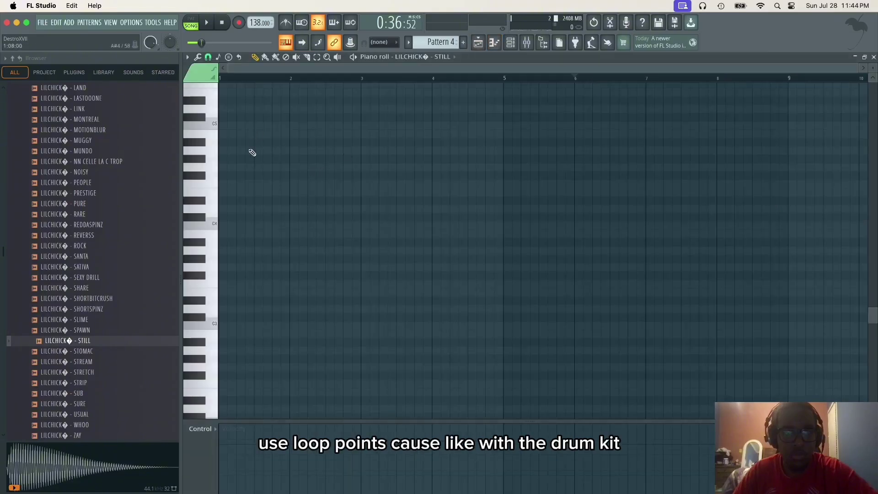
{"action": "scroll", "coordinate": [247, 158], "scroll_direction": "up", "scroll_amount": 10}
{"action": "scroll", "coordinate": [230, 267], "scroll_direction": "down", "scroll_amount": 2}
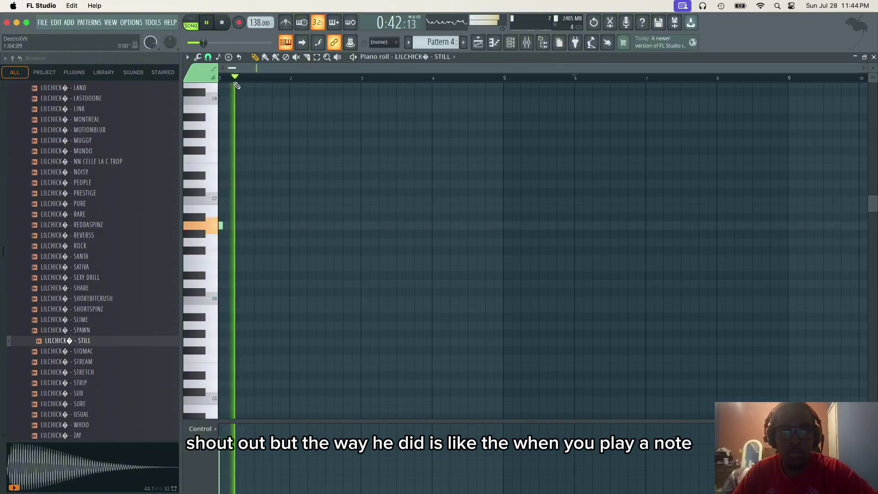
{"action": "key", "text": "space"}
{"action": "left_click", "coordinate": [248, 226]}
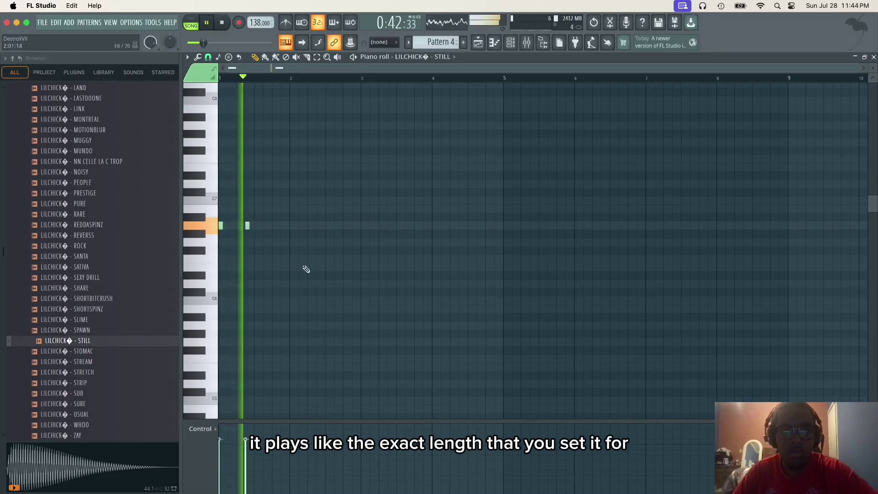
{"action": "key", "text": "space"}
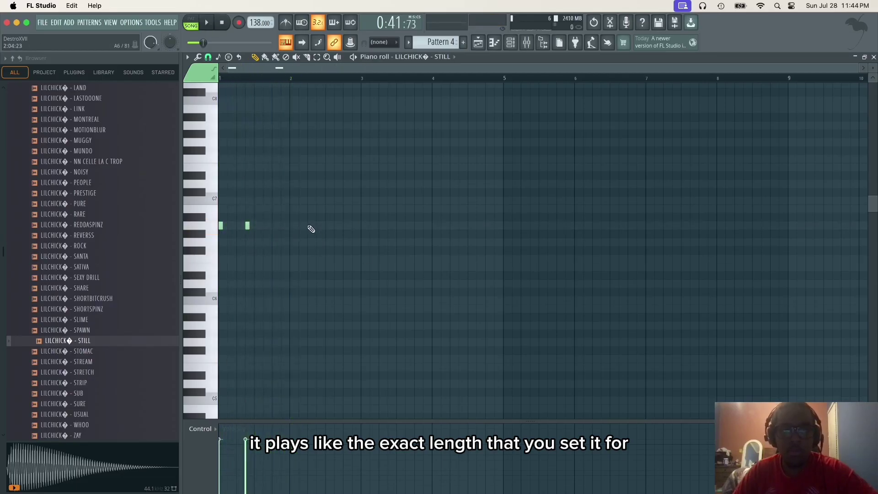
{"action": "key", "text": "space"}
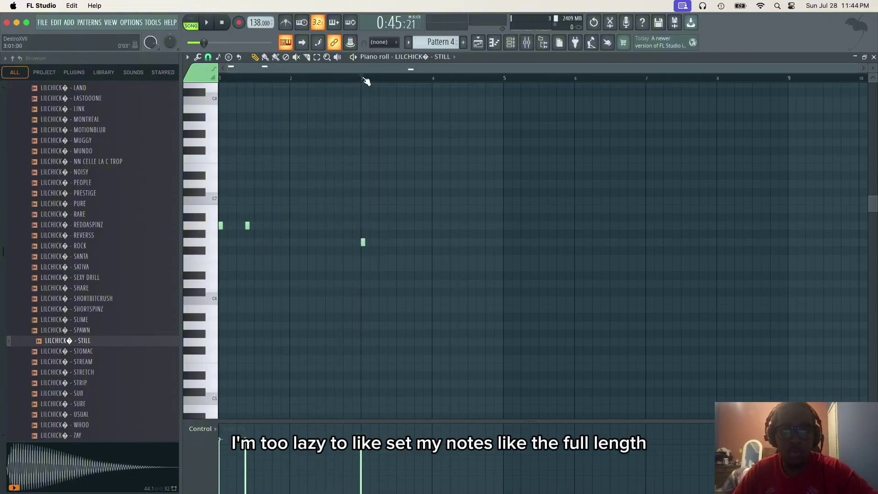
Continue the 808 line with evenly spaced G6 notes through bars 3 and 4, ending with a closer pair
{"action": "key", "text": "space"}
{"action": "left_click", "coordinate": [390, 243]}
{"action": "left_click", "coordinate": [417, 243]}
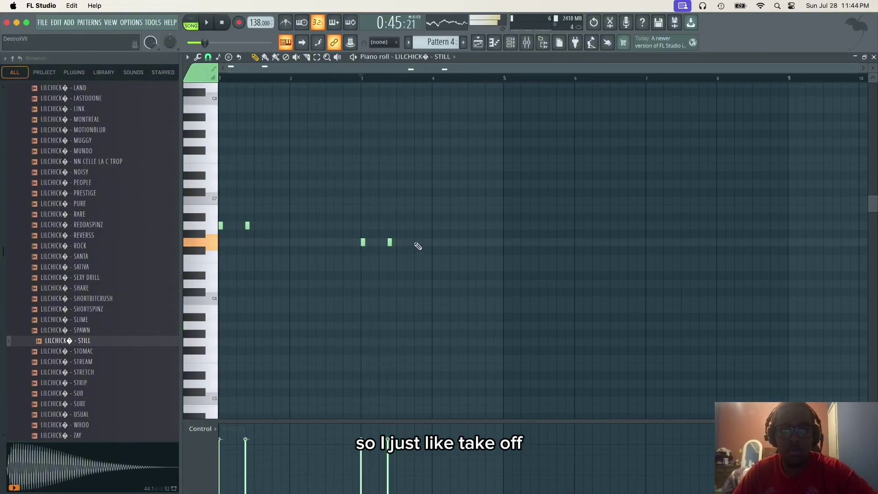
{"action": "left_click", "coordinate": [450, 243]}
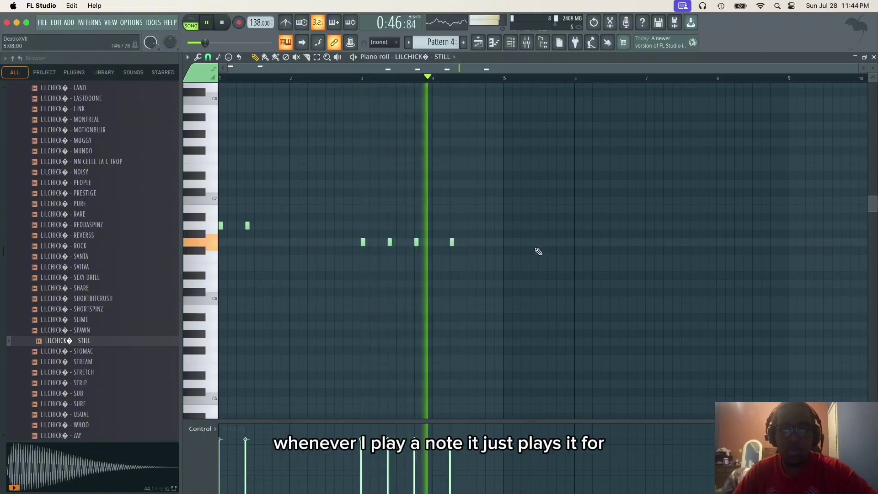
{"action": "left_click_drag", "start_coordinate": [451, 243], "coordinate": [441, 243]}
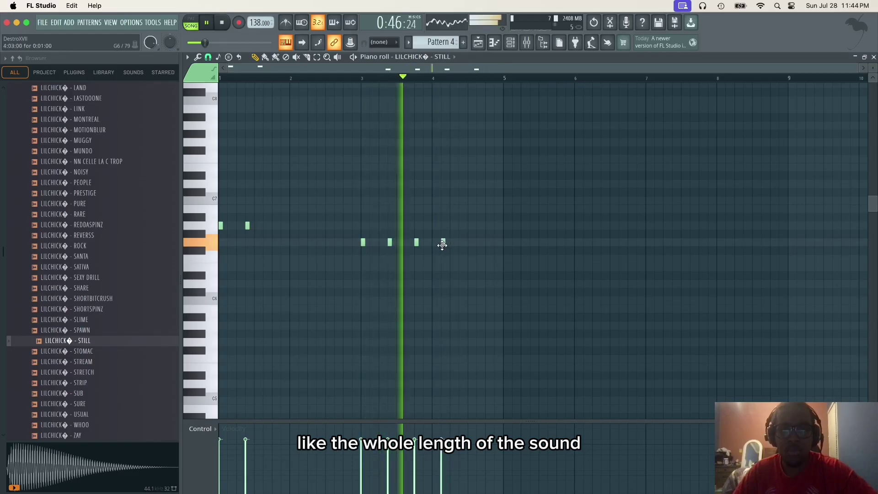
{"action": "key", "text": "space"}
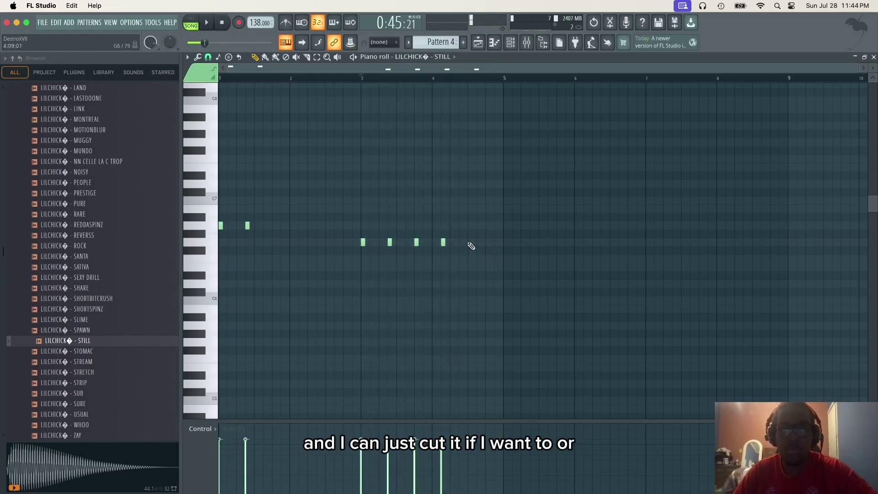
{"action": "left_click", "coordinate": [487, 242]}
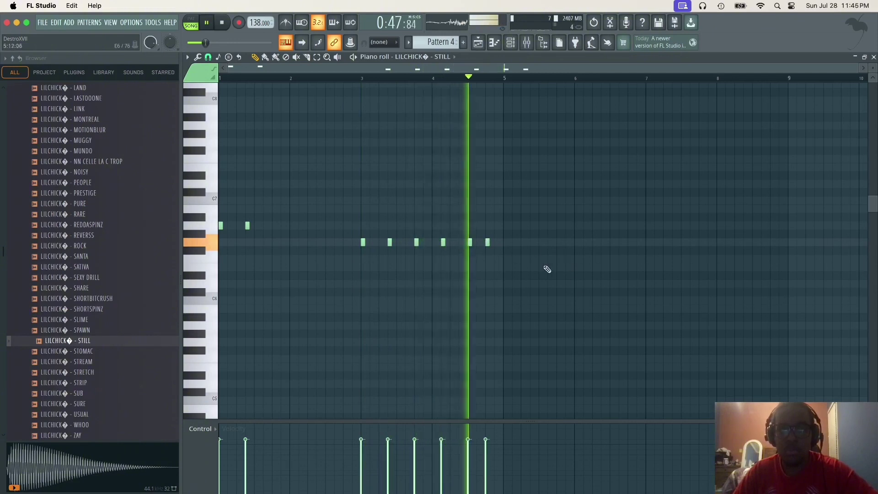
Place F6 808 notes at the start and end of bar 5, early in bar 6, and at the start of bar 7
{"action": "key", "text": "space"}
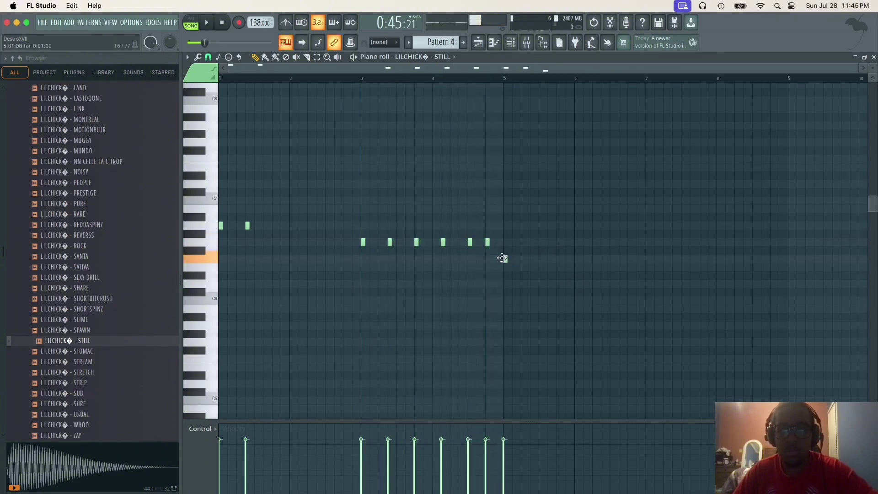
{"action": "key", "text": "space"}
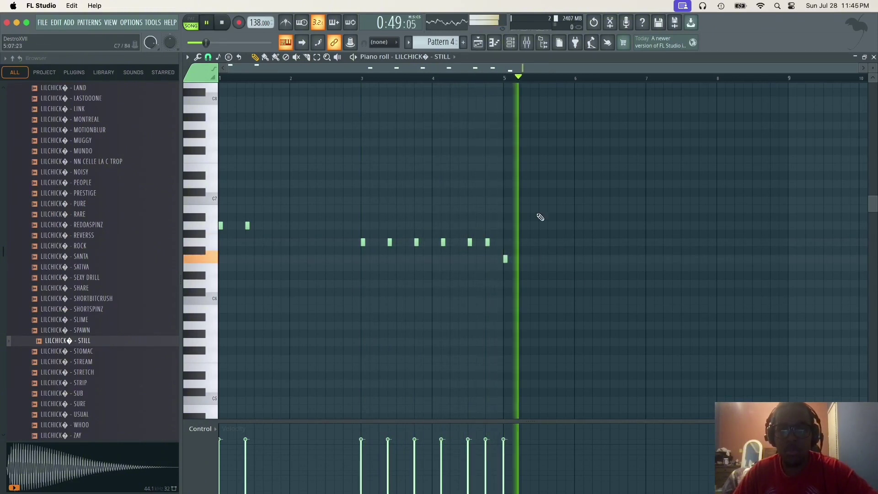
{"action": "left_click", "coordinate": [567, 259]}
{"action": "key", "text": "space"}
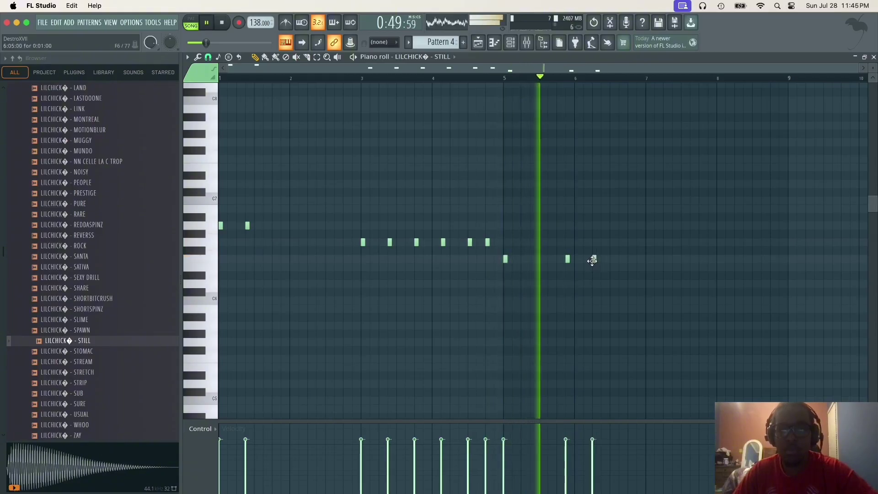
{"action": "left_click", "coordinate": [594, 258]}
{"action": "key", "text": "space"}
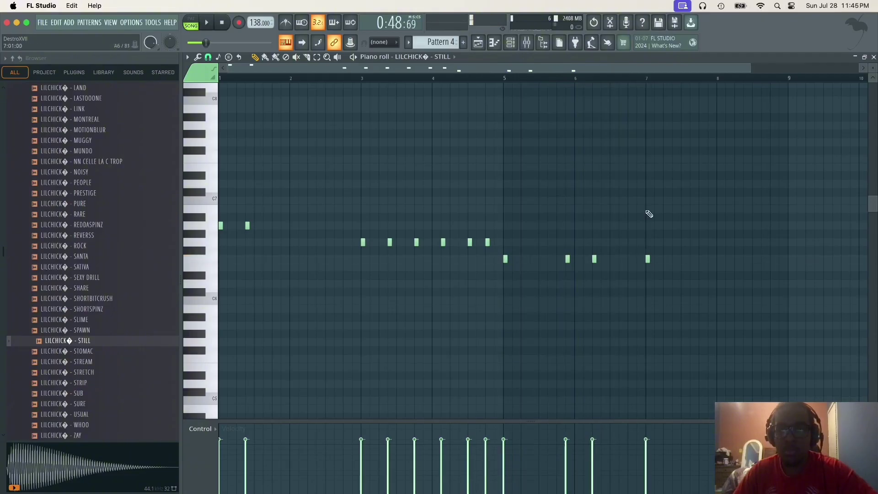
Add one more F6 note in bar 7 and one in bar 8, and transpose the whole 808 line down an octave
{"action": "left_click", "coordinate": [674, 259]}
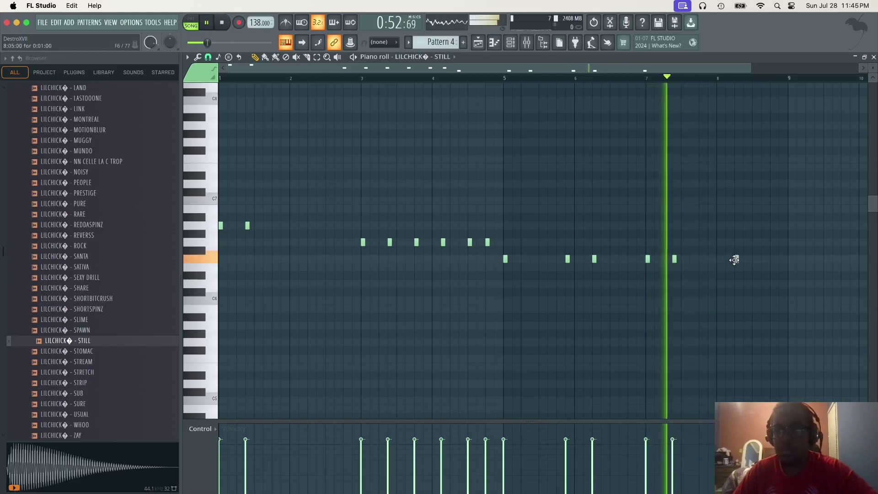
{"action": "left_click", "coordinate": [736, 259]}
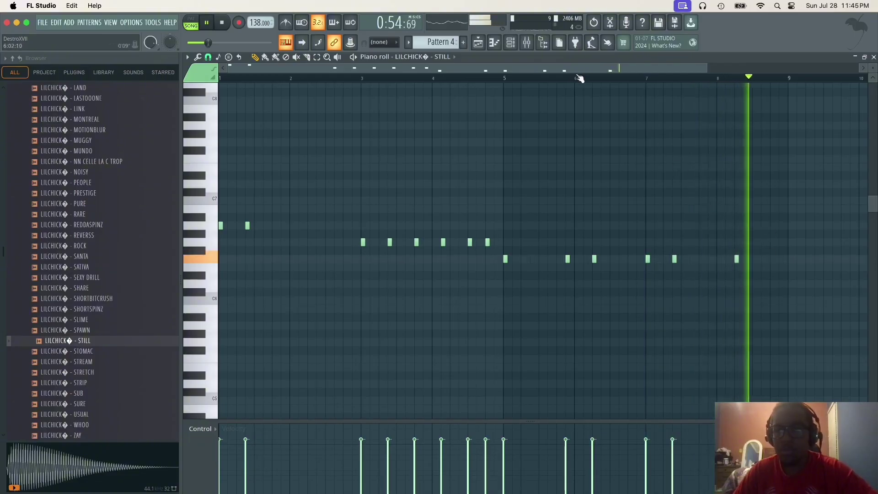
{"action": "scroll", "coordinate": [471, 133], "scroll_direction": "up", "scroll_amount": 3}
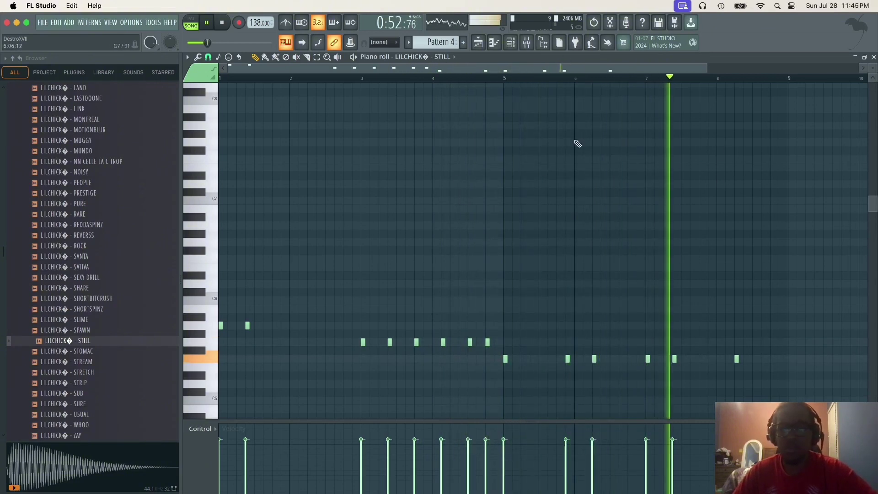
{"action": "key", "text": "F5"}
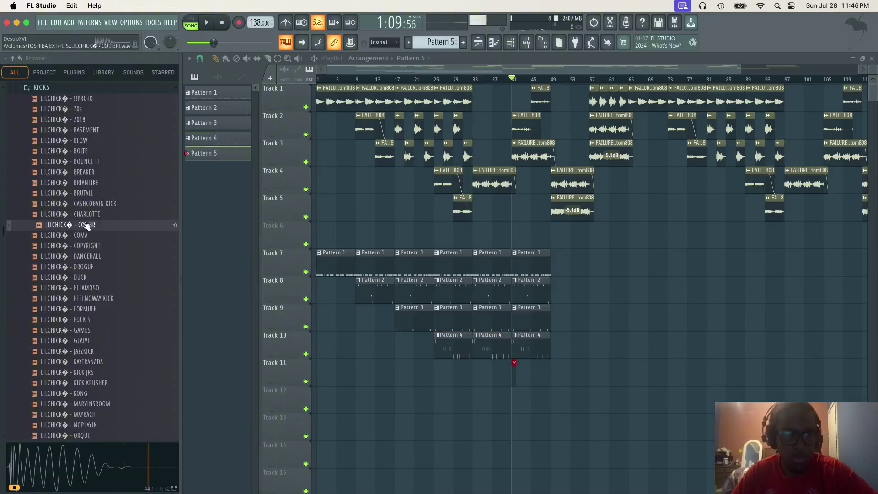
Audition kicks in the KICKS folder, including CHARLOTTE, CASHCOBAIN KICK, BRIANLIKE and BRUTALL
{"action": "left_click", "coordinate": [86, 214]}
{"action": "left_click", "coordinate": [87, 204]}
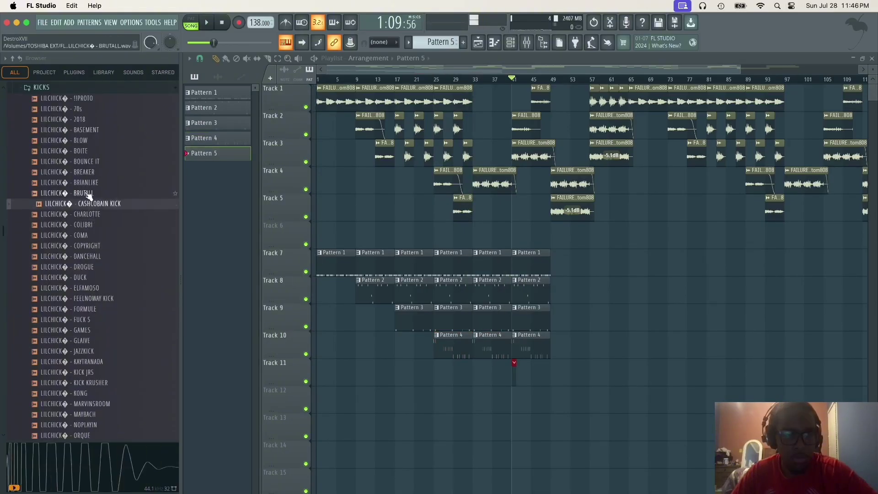
{"action": "left_click", "coordinate": [87, 193]}
{"action": "left_click", "coordinate": [86, 185]}
{"action": "left_click", "coordinate": [87, 195]}
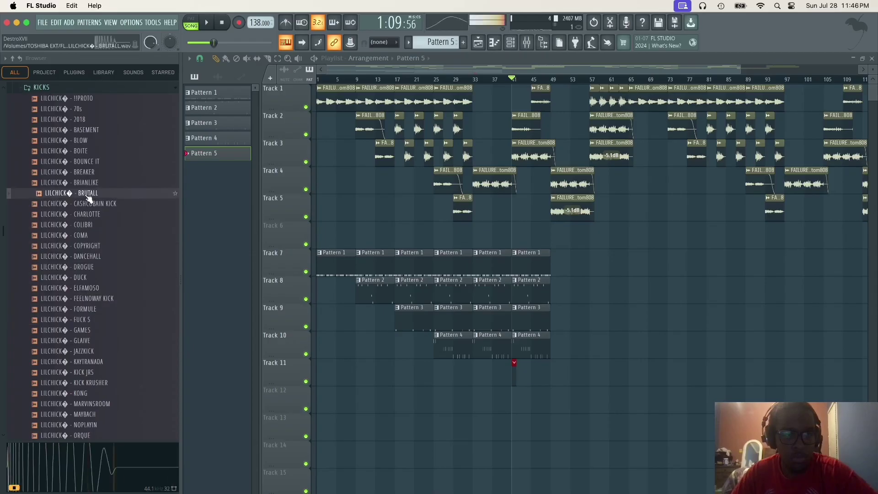
Load the BRUTALL kick as a channel for Pattern 5 and open its piano roll
{"action": "left_click_drag", "start_coordinate": [347, 196], "coordinate": [516, 45]}
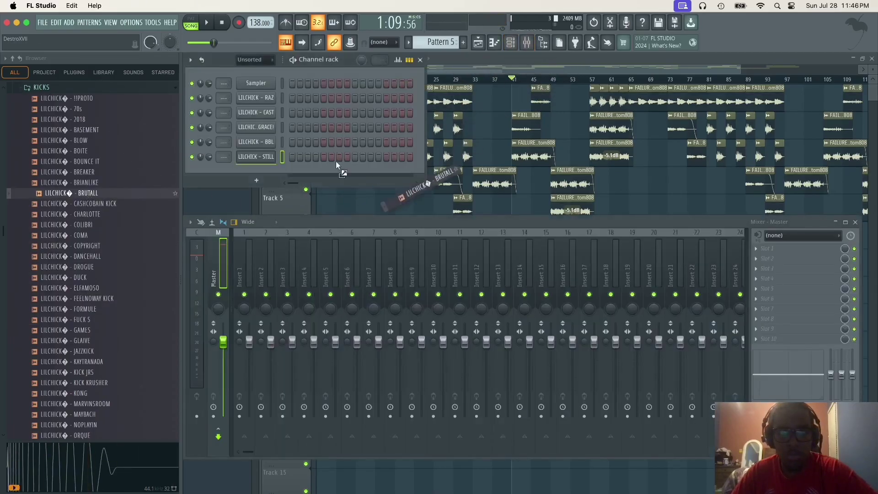
{"action": "left_click_drag", "start_coordinate": [270, 172], "coordinate": [270, 173]}
{"action": "key", "text": "space"}
{"action": "key", "text": "F7"}
Place two C5 kick notes early in bar 2 and lower both velocities slightly while checking them in playback
{"action": "left_click", "coordinate": [307, 351]}
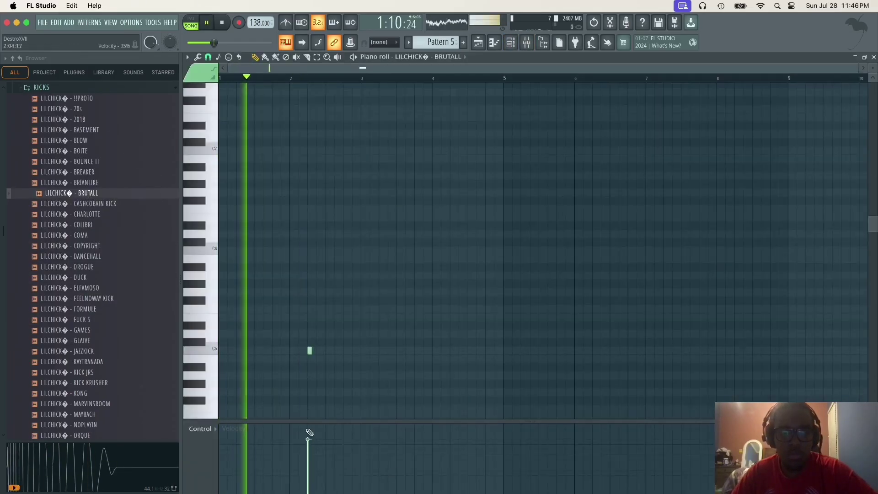
{"action": "left_click", "coordinate": [301, 350]}
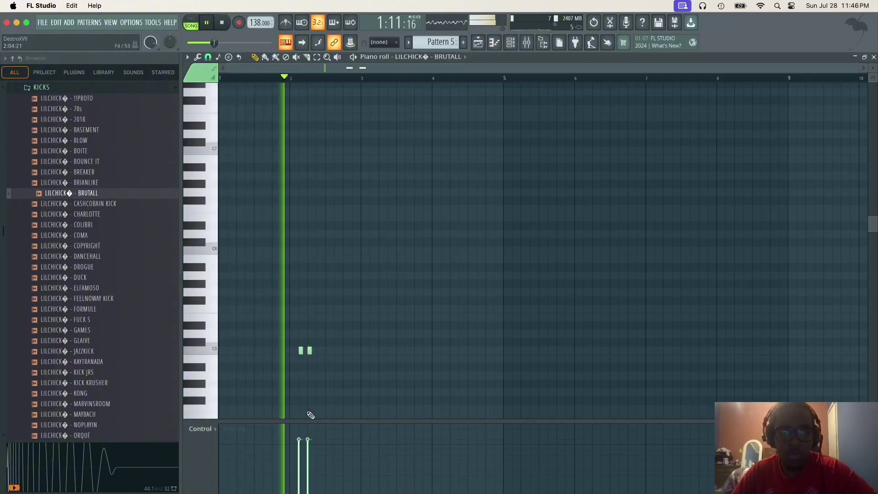
{"action": "key", "text": "space"}
{"action": "key", "text": "space"}
{"action": "left_click", "coordinate": [299, 446]}
{"action": "left_click_drag", "start_coordinate": [308, 439], "coordinate": [308, 446]}
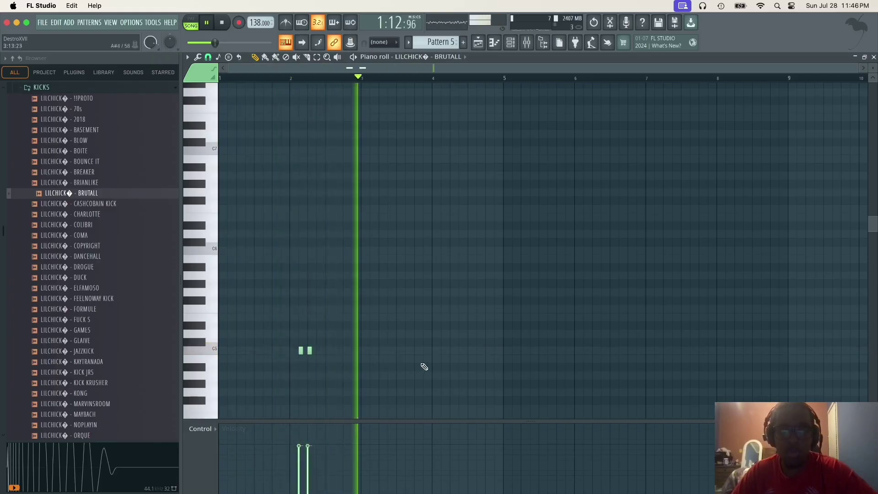
{"action": "key", "text": "space"}
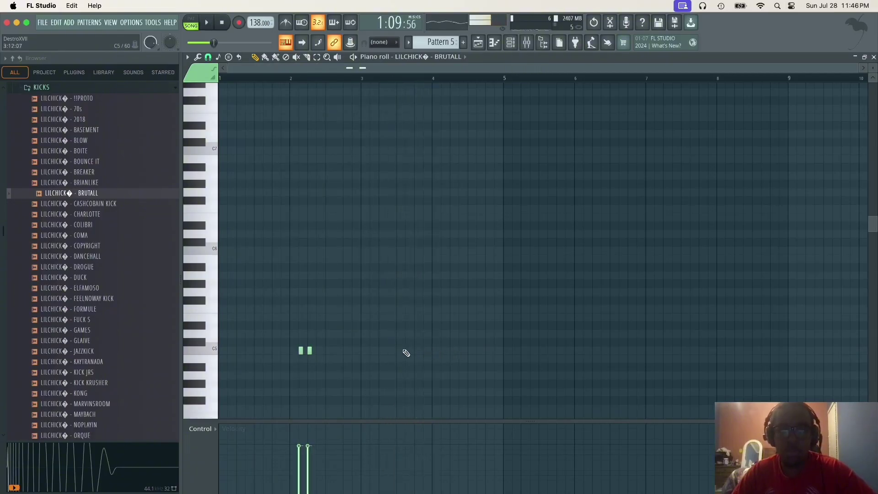
Repeat the pair of C5 kick notes from bar 2 in bars 4, 6 and 8 while checking the groove in playback
{"action": "key", "text": "space"}
{"action": "left_click_drag", "start_coordinate": [334, 354], "coordinate": [449, 354]}
{"action": "left_click", "coordinate": [525, 353]}
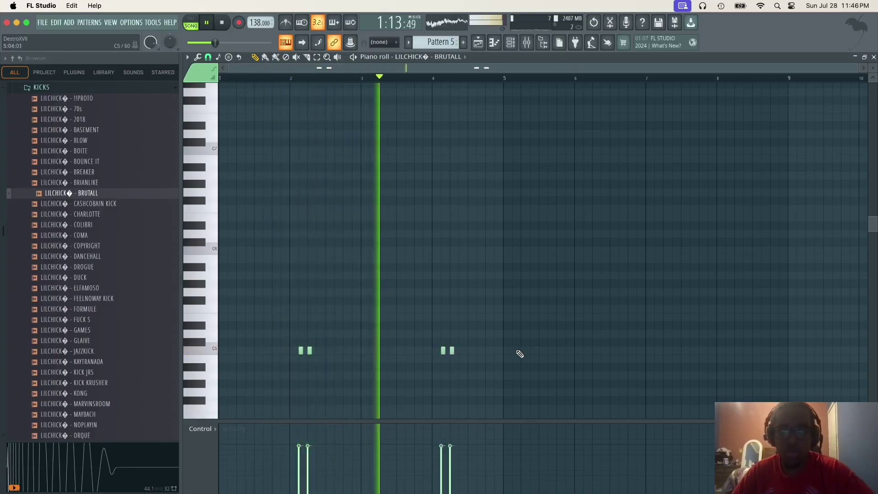
{"action": "key", "text": "space"}
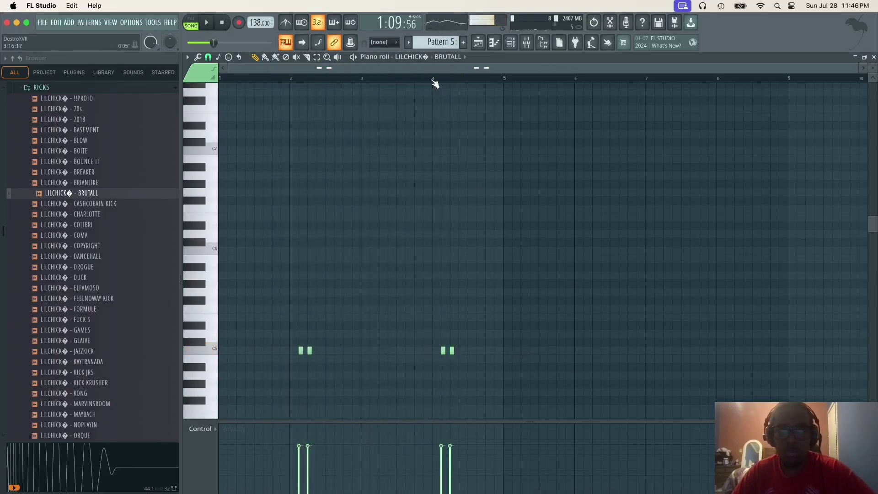
{"action": "left_click_drag", "start_coordinate": [505, 351], "coordinate": [304, 365]}
{"action": "left_click_drag", "start_coordinate": [303, 365], "coordinate": [577, 350]}
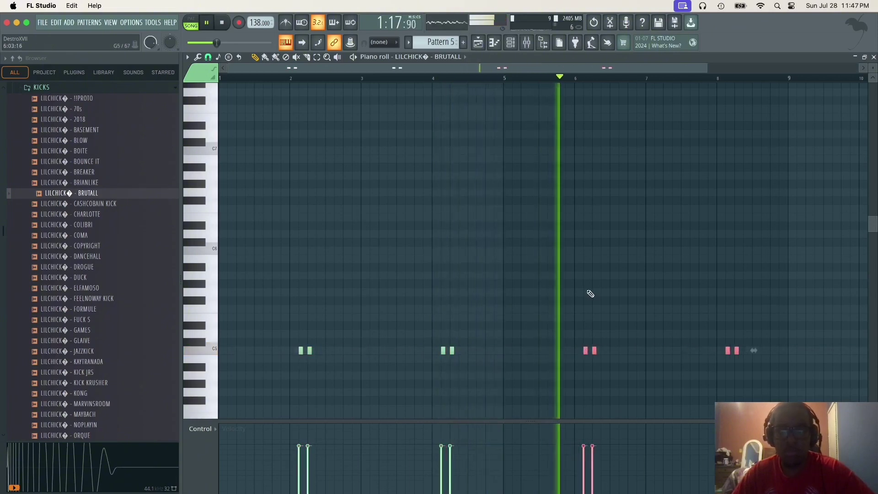
Return to the playlist and select the Pattern 1 to Pattern 5 clips in bars 41–48 on Tracks 7 to 11
{"action": "key", "text": "F5"}
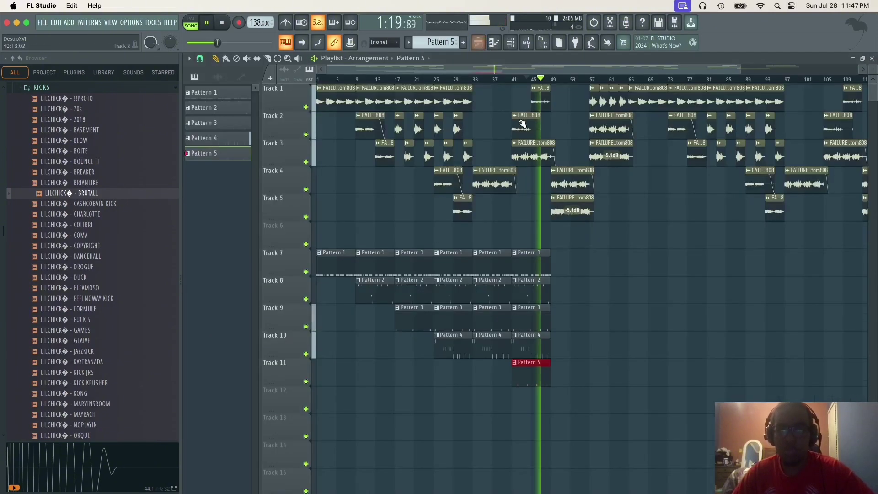
{"action": "left_click_drag", "start_coordinate": [575, 385], "coordinate": [529, 267]}
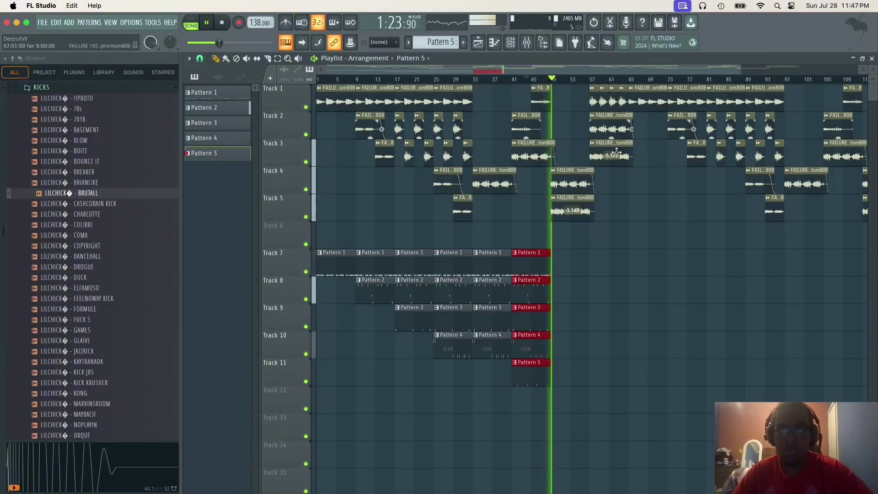
{"action": "left_click_drag", "start_coordinate": [613, 438], "coordinate": [608, 261]}
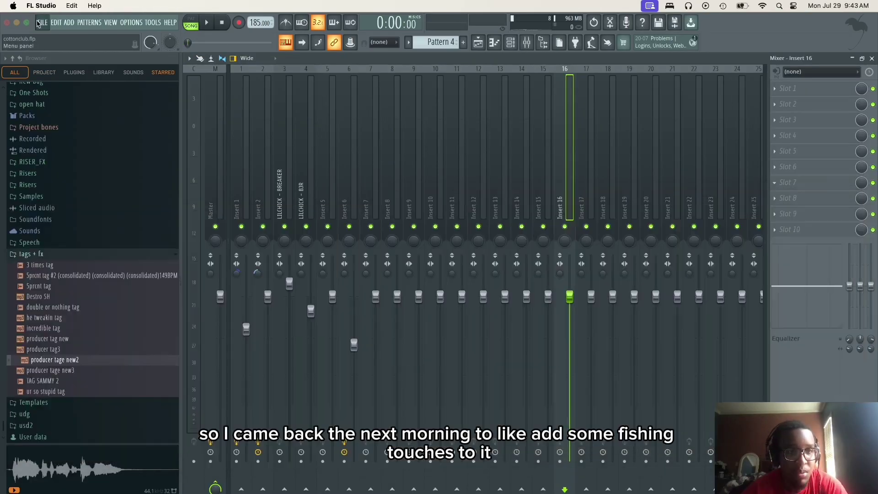
Open the recent project ultron.flp
{"action": "left_click", "coordinate": [39, 23]}
{"action": "mouse_move", "coordinate": [89, 243]}
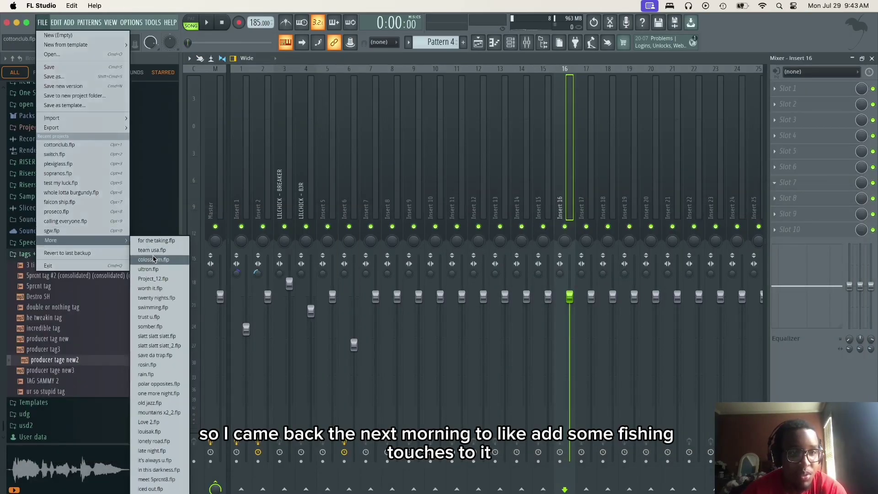
{"action": "left_click", "coordinate": [156, 275]}
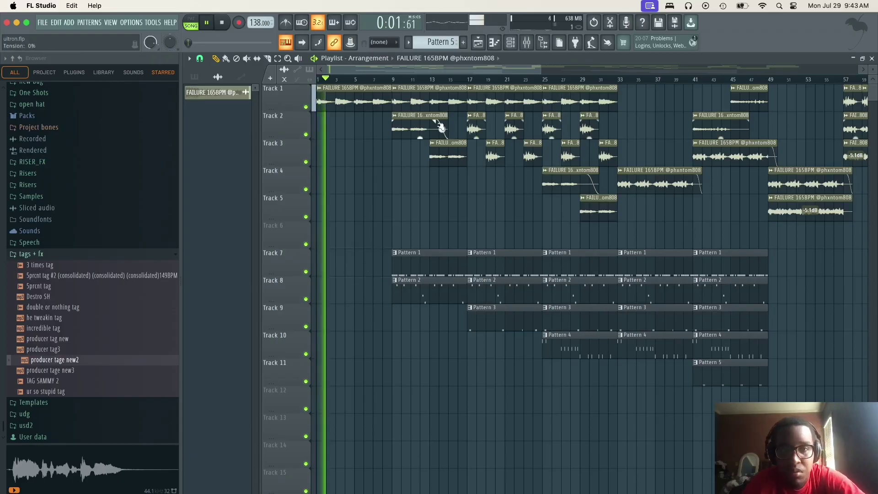
Try removing the opening sample clip on Track 1, listen from bar 9, and restore the clip at bar 1
{"action": "left_click", "coordinate": [393, 79]}
{"action": "right_click", "coordinate": [364, 97]}
{"action": "left_click", "coordinate": [393, 80]}
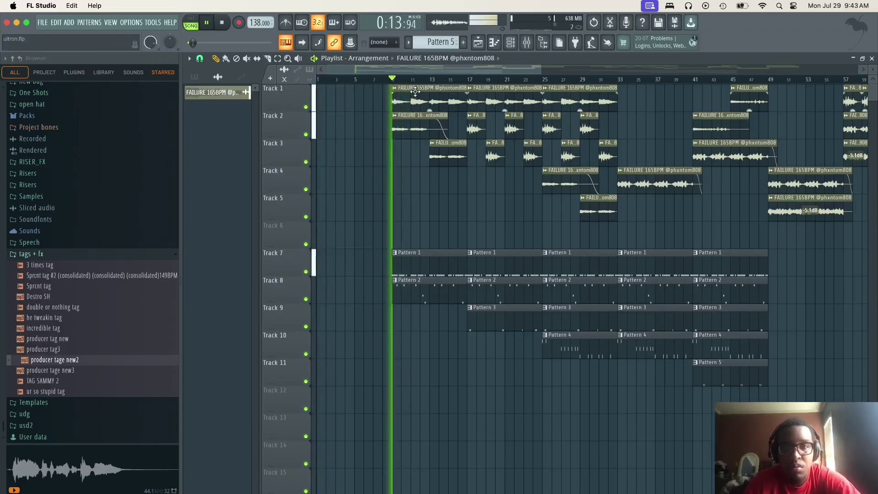
{"action": "left_click", "coordinate": [321, 97]}
{"action": "left_click", "coordinate": [318, 80]}
Mute Tracks 7 and 8 to compare, delete their Pattern 1 and Pattern 2 clips in bars 9–16, and unmute both tracks
{"action": "left_click_drag", "start_coordinate": [541, 70], "coordinate": [825, 69]}
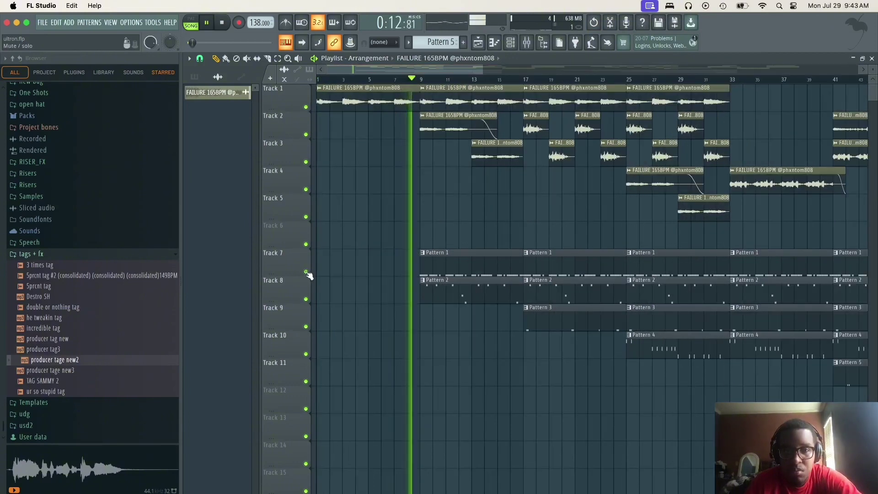
{"action": "left_click", "coordinate": [306, 272]}
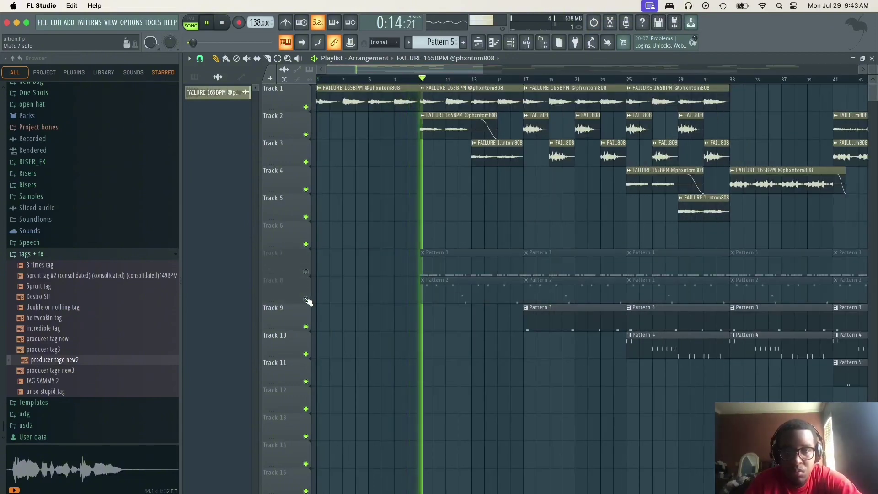
{"action": "right_click", "coordinate": [427, 253]}
{"action": "right_click", "coordinate": [427, 281]}
{"action": "left_click", "coordinate": [307, 272]}
{"action": "left_click", "coordinate": [307, 299]}
{"action": "left_click_drag", "start_coordinate": [483, 70], "coordinate": [558, 121]}
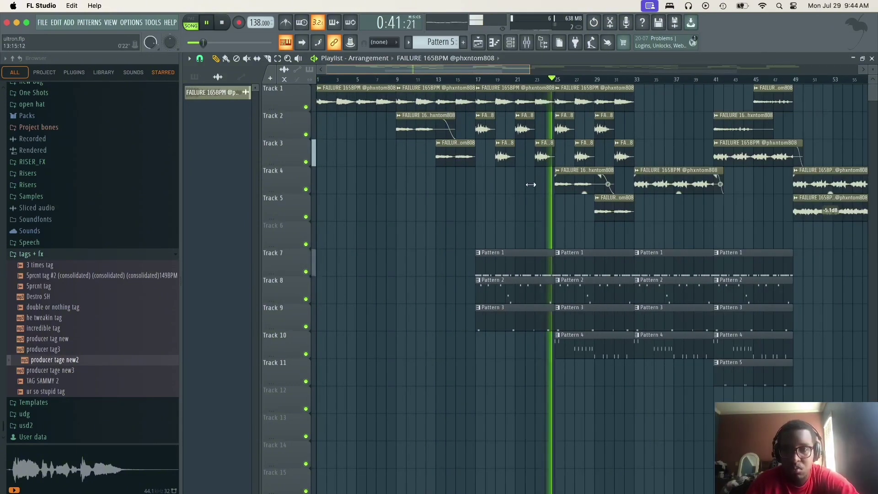
Make the Pattern 4 clip at bar 25 unique, check its STILL 808 notes in playback, and return to the playlist
{"action": "key", "text": "space"}
{"action": "left_click", "coordinate": [558, 336]}
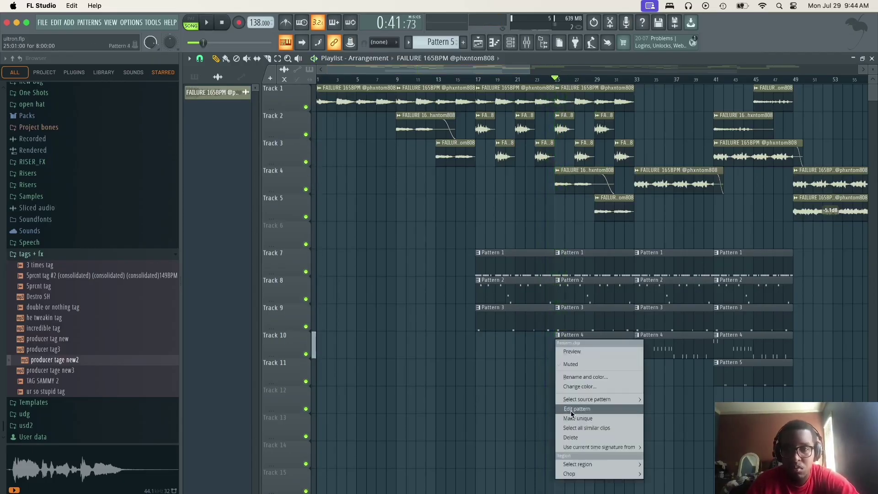
{"action": "left_click", "coordinate": [582, 349]}
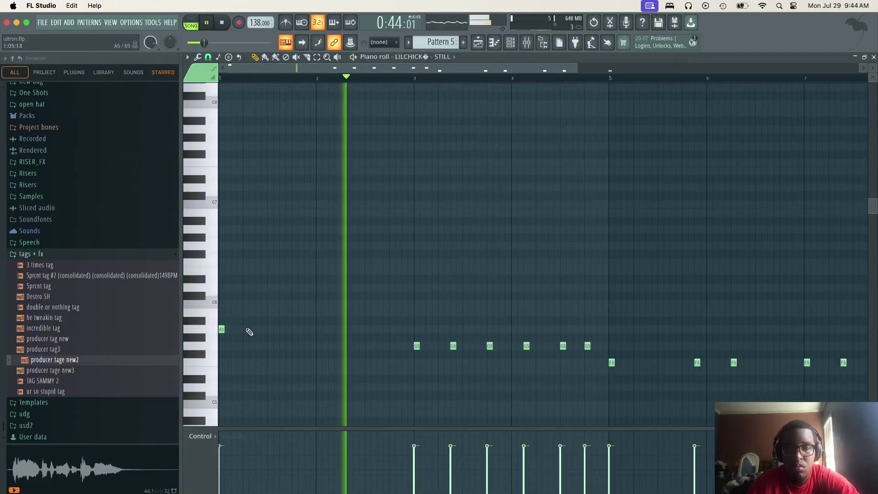
{"action": "key", "text": "space"}
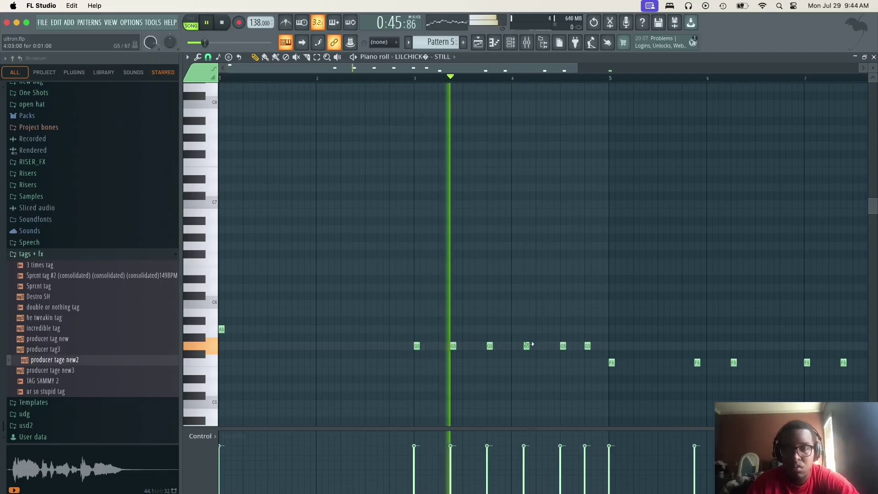
{"action": "left_click", "coordinate": [481, 46]}
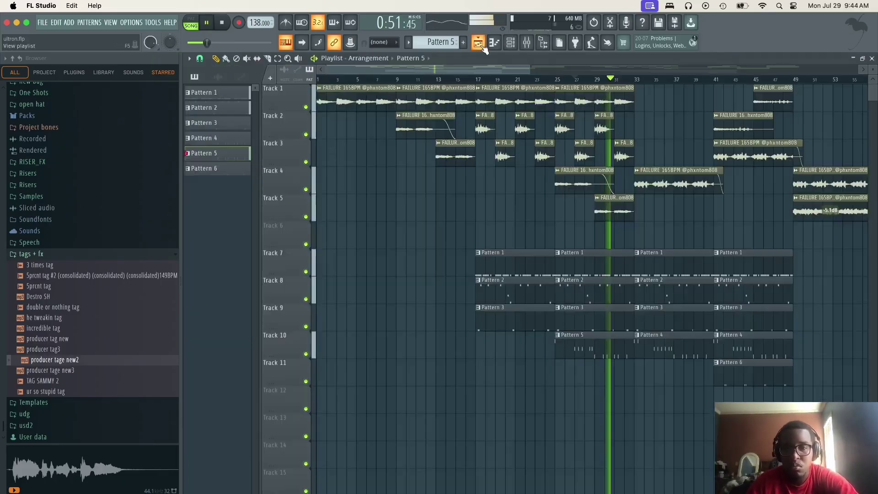
Select all clips of the arrangement's second half and move them 8 bars earlier so they start at bar 65
{"action": "left_click_drag", "start_coordinate": [531, 72], "coordinate": [586, 104]}
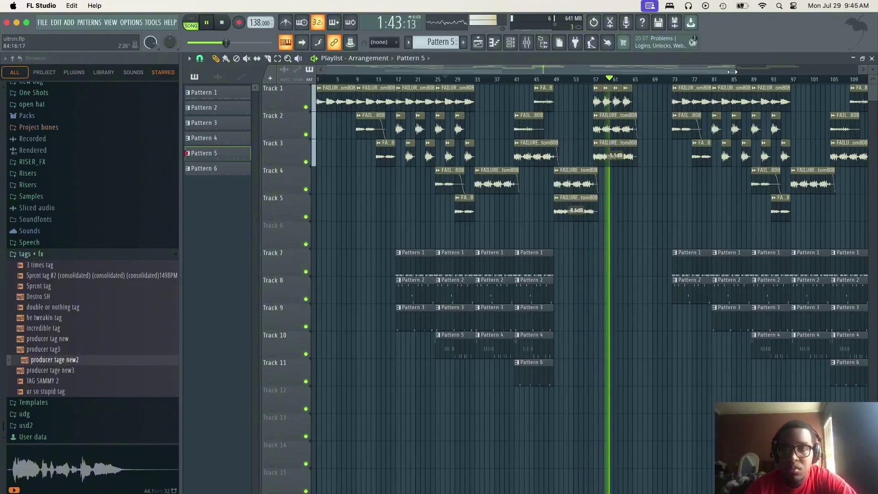
{"action": "scroll", "coordinate": [823, 357], "scroll_direction": "down", "scroll_amount": 2}
{"action": "left_click_drag", "start_coordinate": [608, 84], "coordinate": [827, 393]}
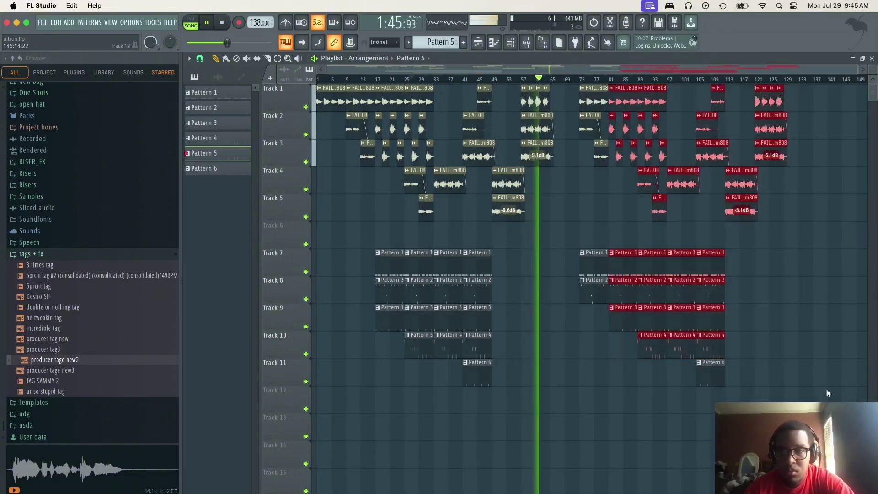
{"action": "left_click_drag", "start_coordinate": [619, 99], "coordinate": [560, 100]}
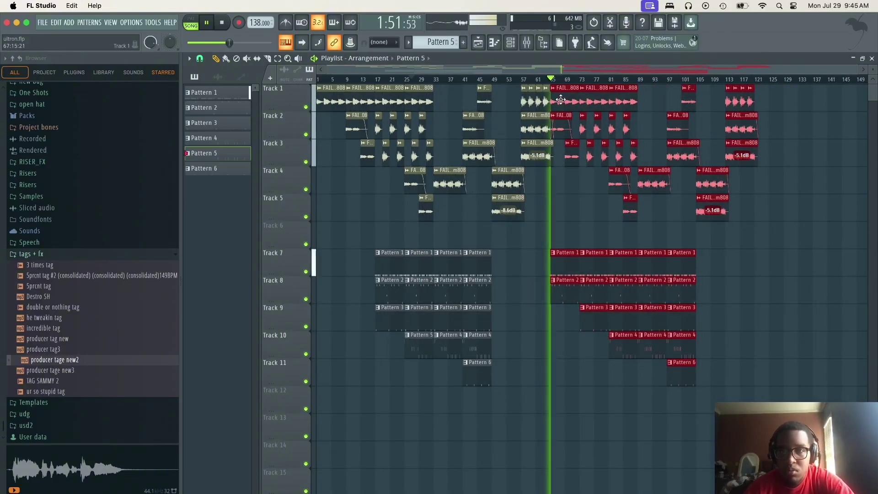
{"action": "left_click", "coordinate": [679, 203]}
Look over the audio channel in the channel rack and the mixer inserts during playback
{"action": "key", "text": "F6"}
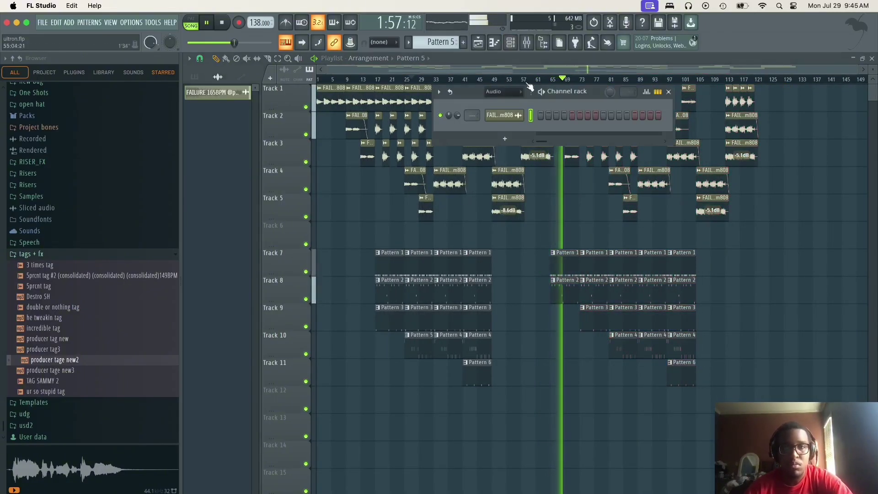
{"action": "left_click", "coordinate": [528, 43]}
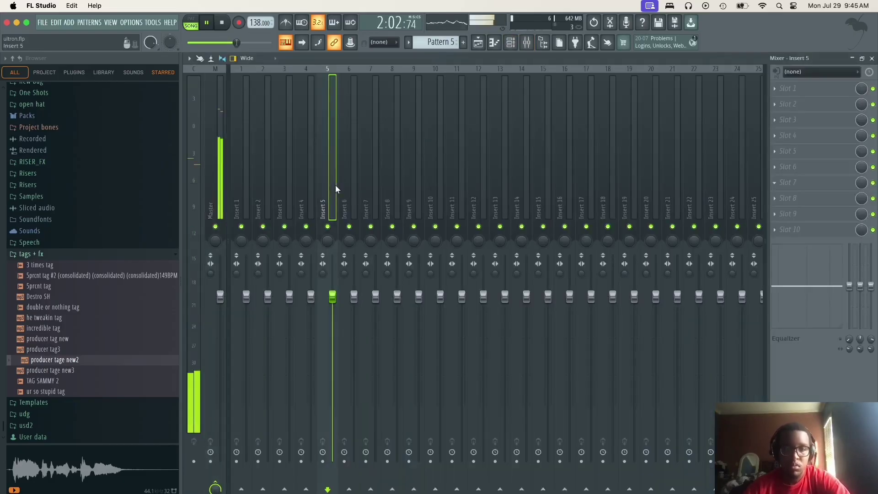
{"action": "key", "text": "F5"}
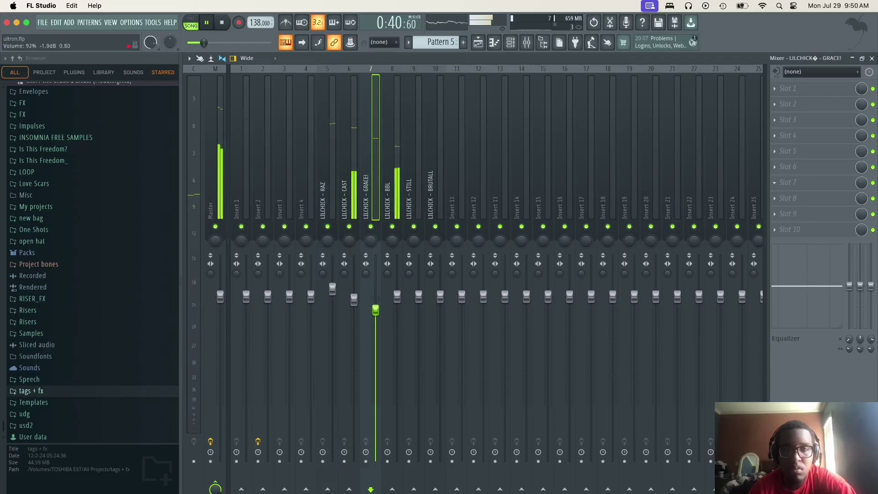
Start an MP3 export of the song from the playlist and name the file "ultron - 138bpm.mp3"
{"action": "key", "text": "F5"}
{"action": "left_click", "coordinate": [42, 22]}
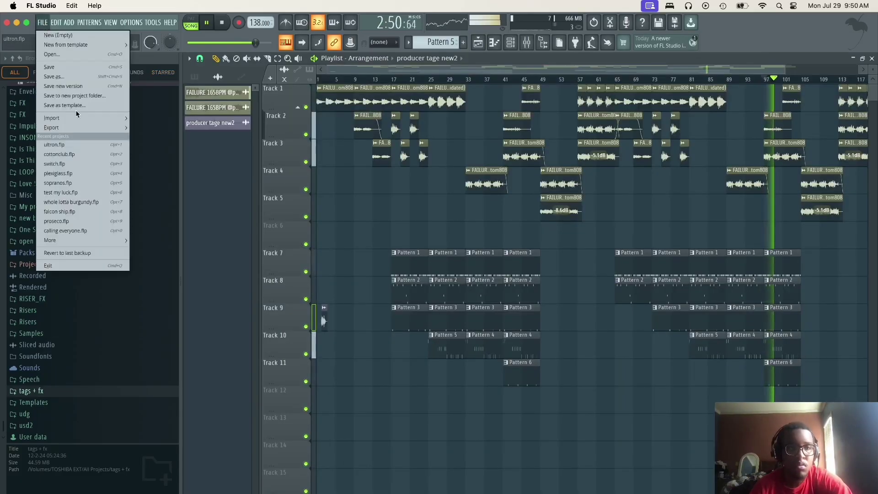
{"action": "mouse_move", "coordinate": [77, 130]}
{"action": "left_click", "coordinate": [178, 145]}
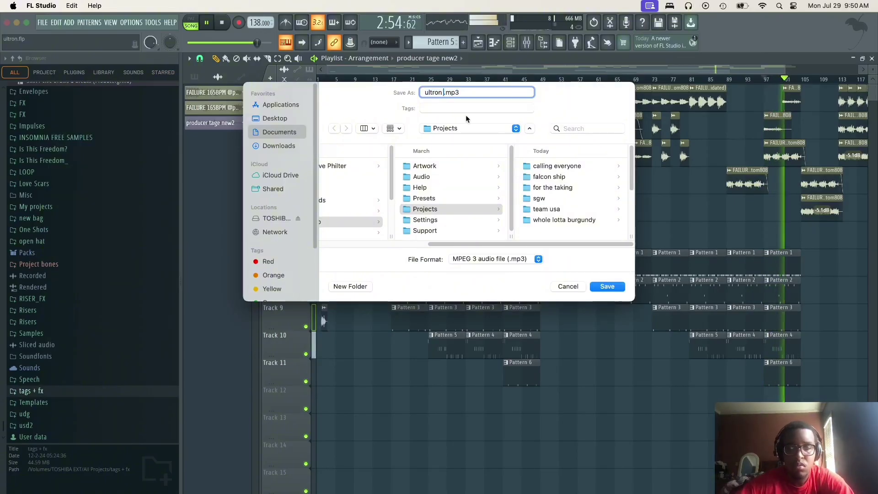
{"action": "type", "text": "- 138bpm"}
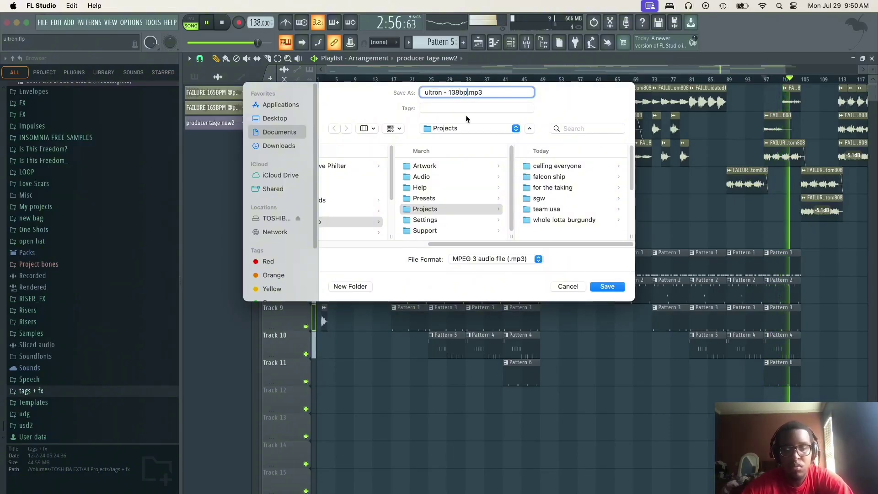
Choose the ultron folder inside Projects as the destination and save to reach the render settings
{"action": "scroll", "coordinate": [537, 179], "scroll_direction": "down", "scroll_amount": 1}
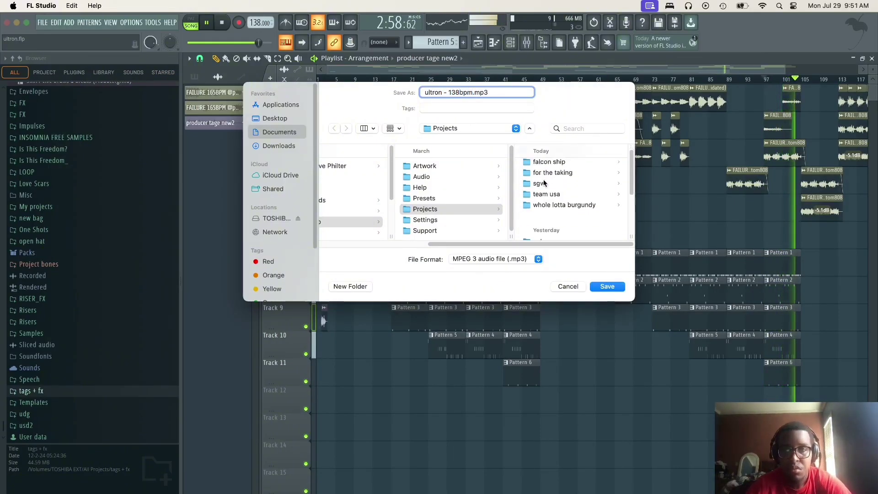
{"action": "scroll", "coordinate": [544, 183], "scroll_direction": "down", "scroll_amount": 3}
{"action": "left_click", "coordinate": [542, 166]}
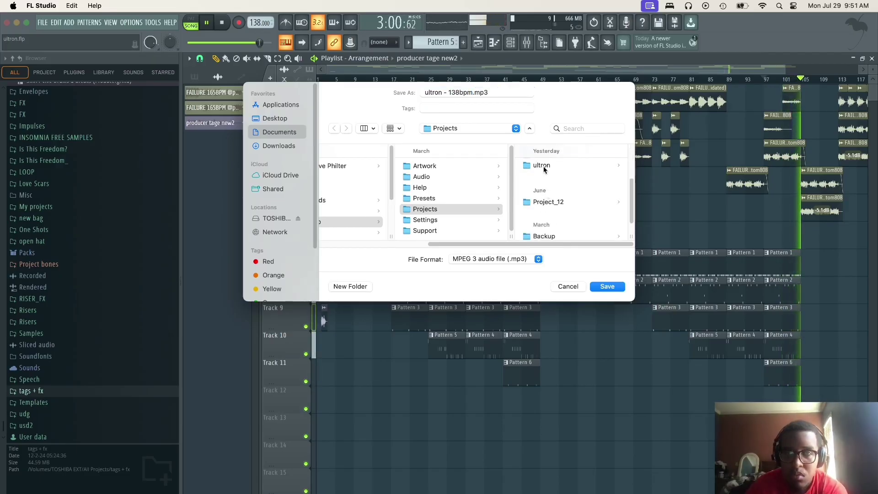
{"action": "left_click", "coordinate": [596, 289]}
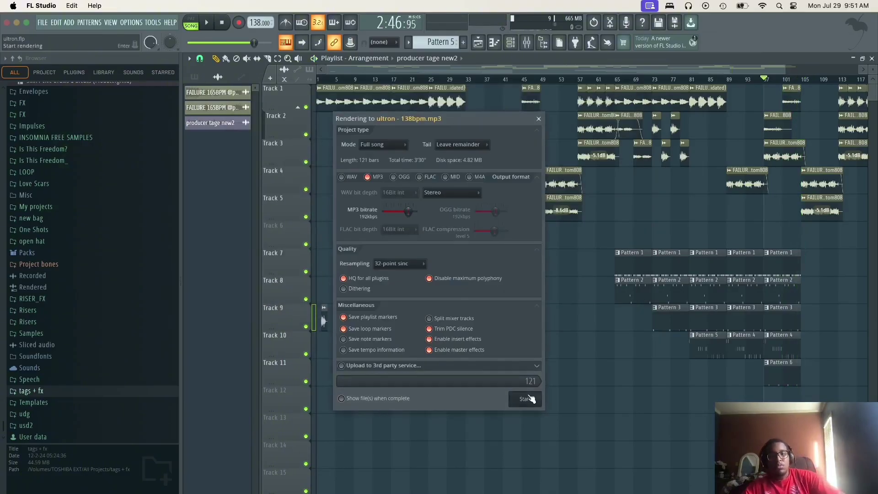